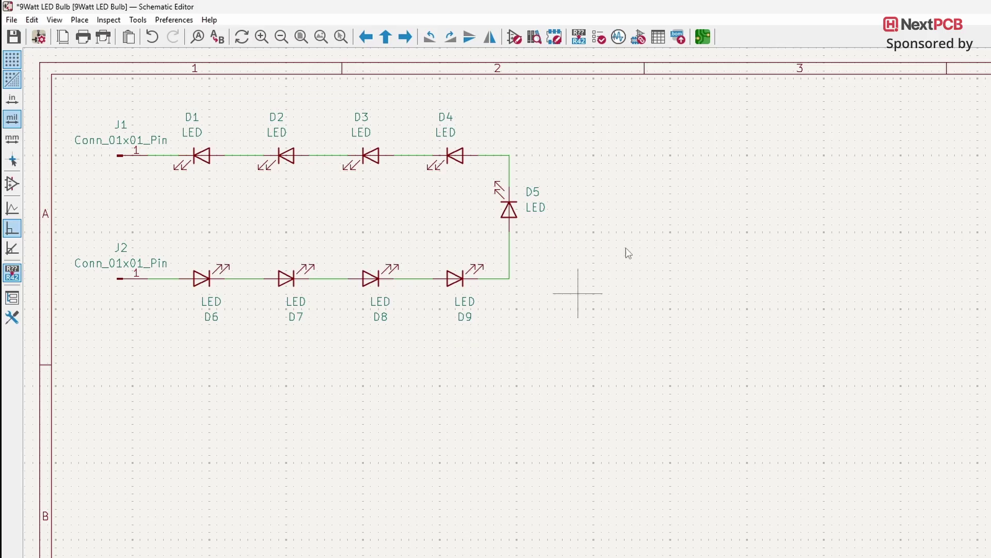
# Open the footprint assignment window to check the LED string symbols' footprints
pyautogui.click(639, 37)
# Switch to the PCB Editor and import the LED and connector footprints with Update PCB from Schematic
pyautogui.click(703, 37)
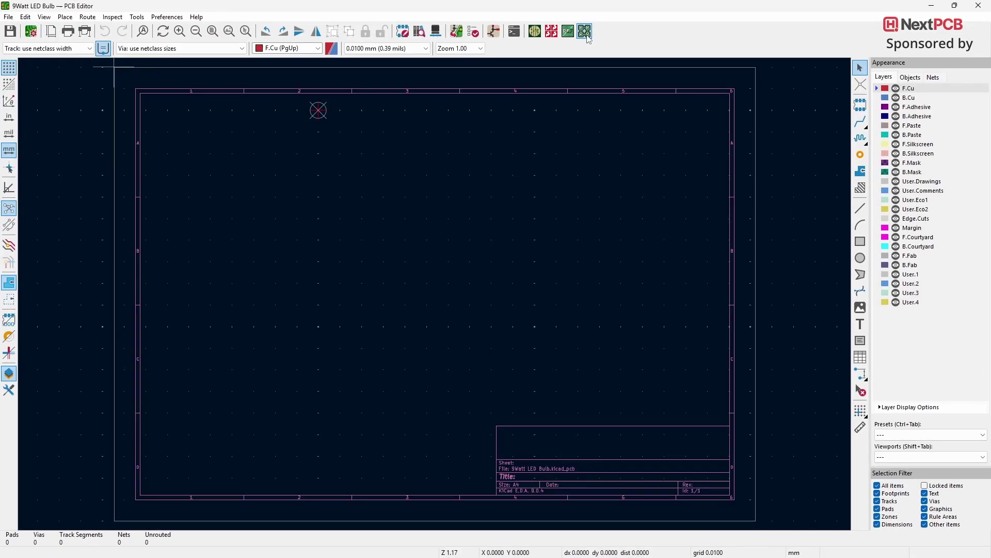
pyautogui.click(457, 32)
pyautogui.click(311, 349)
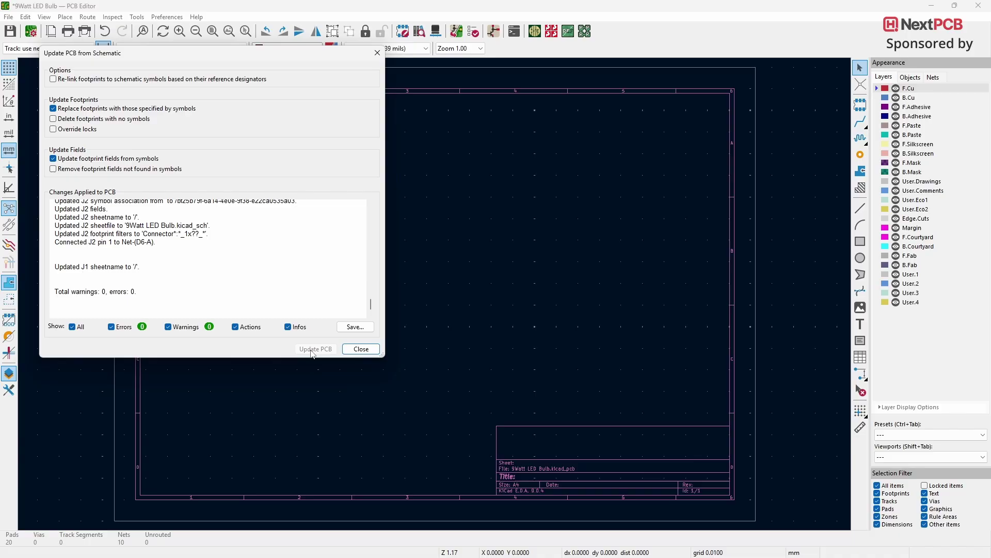
pyautogui.click(361, 349)
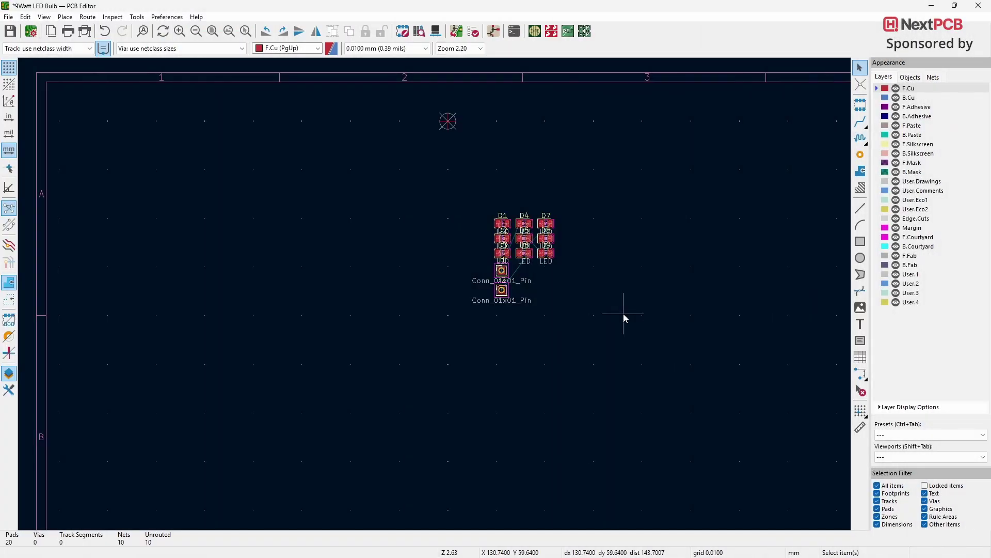
# Draw a large circular board outline on Edge.Cuts and preview it in 3D
pyautogui.click(318, 49)
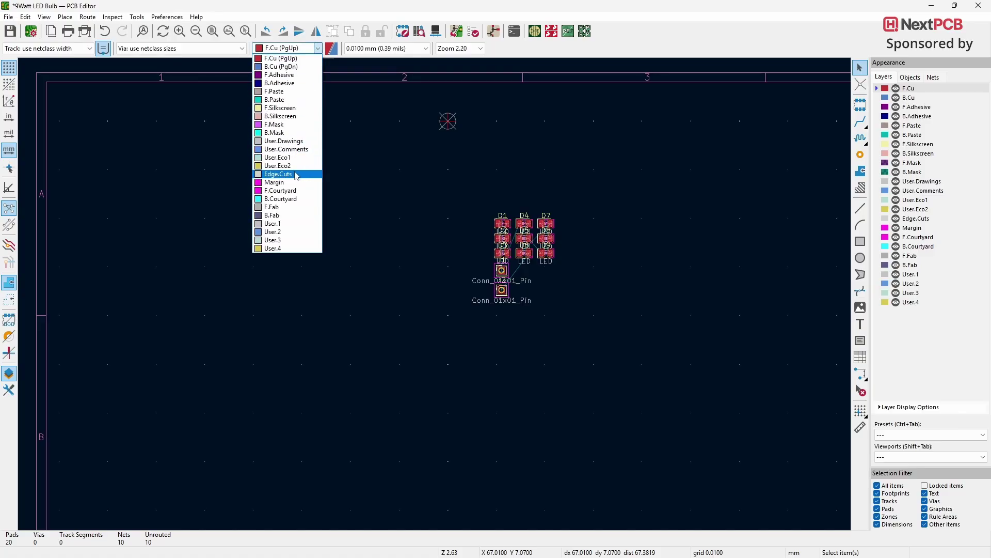
pyautogui.click(279, 175)
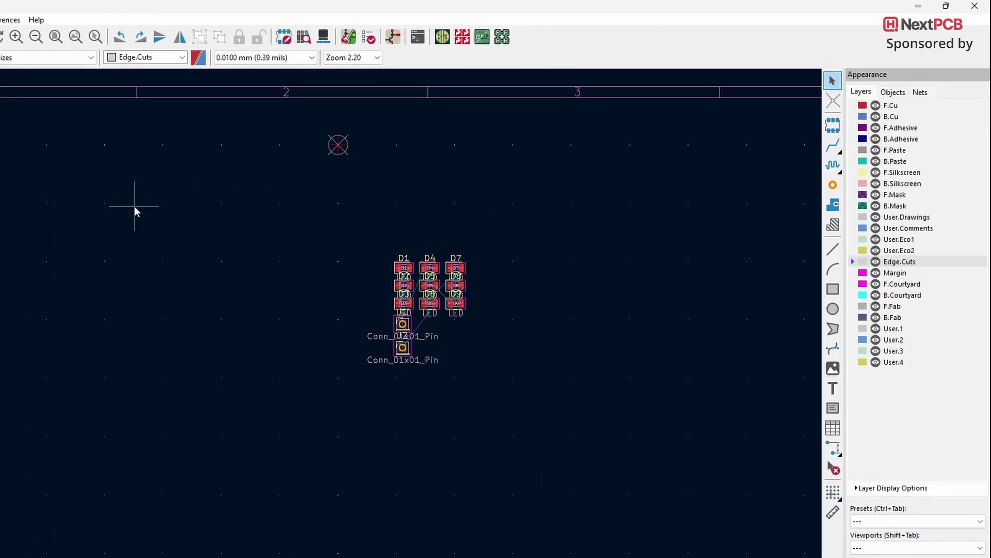
pyautogui.click(833, 309)
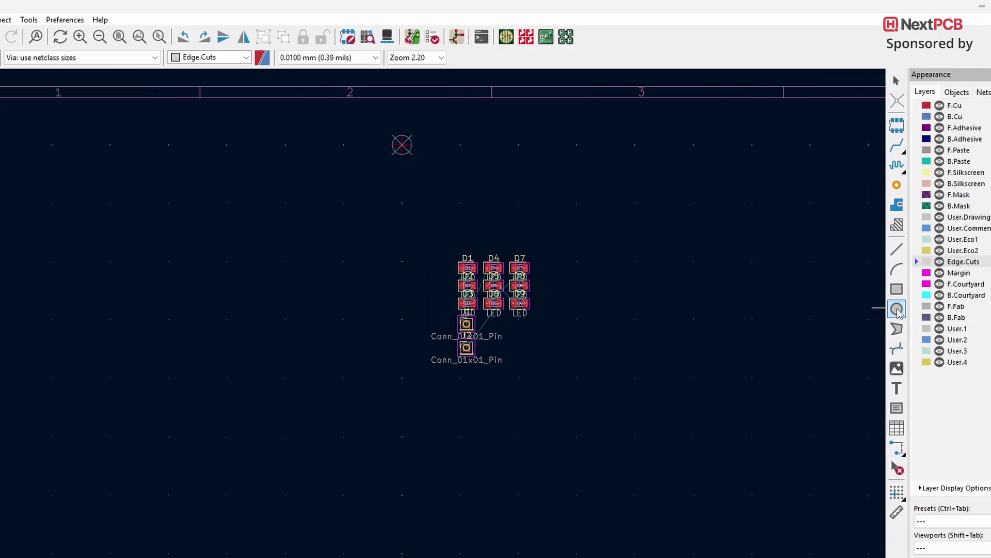
pyautogui.click(248, 262)
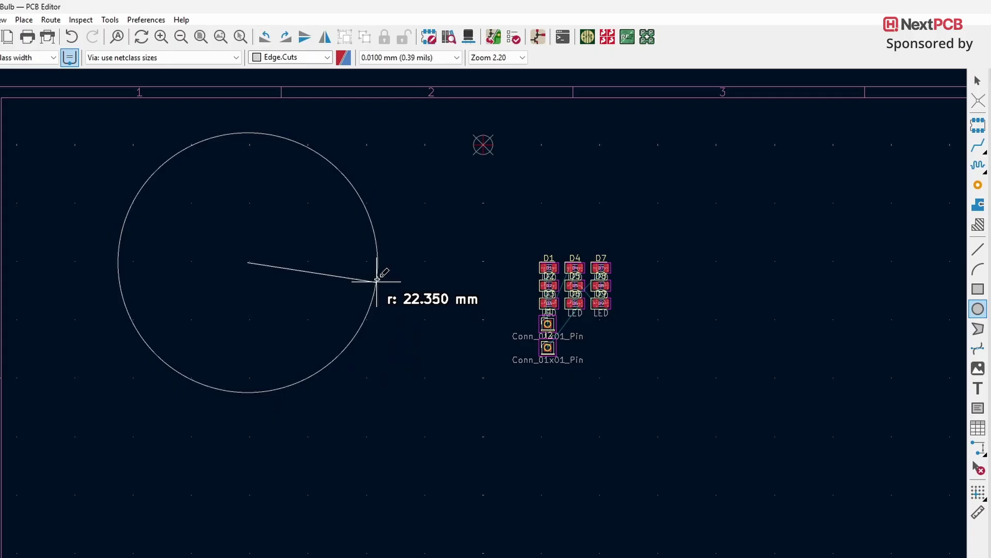
pyautogui.click(393, 263)
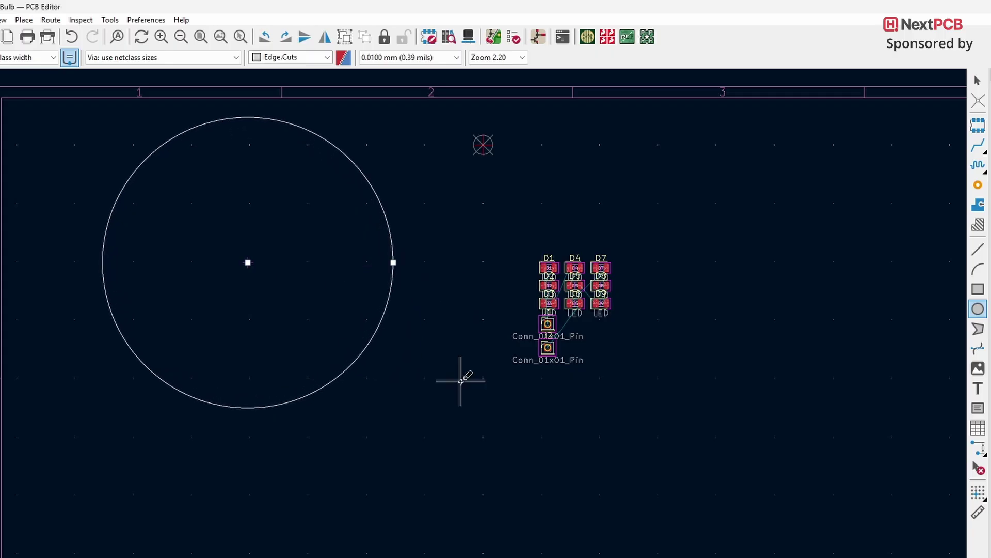
pyautogui.click(469, 36)
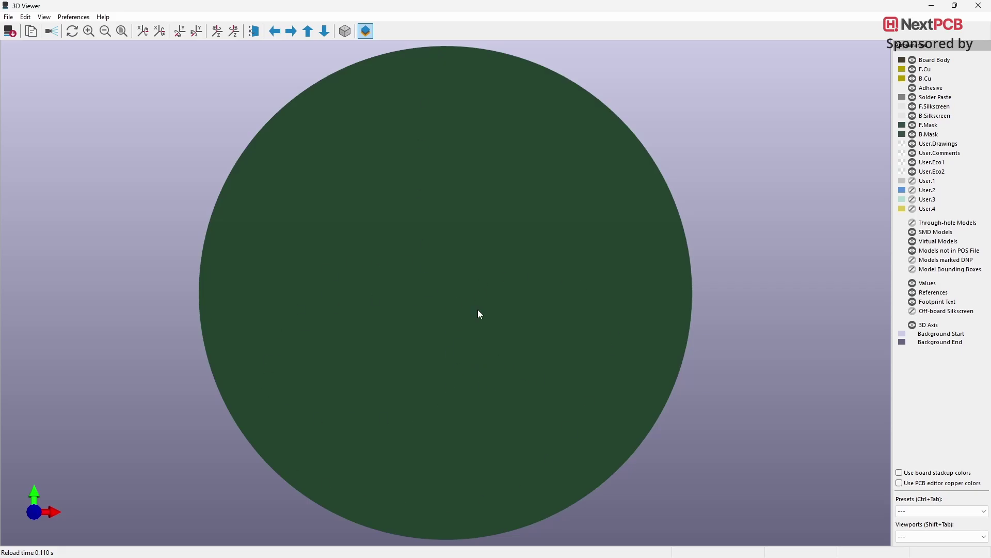
# Add a concentric 6.06 mm radius Edge.Cuts circle as a centre hole, checking it in 3D
pyautogui.hotkey('alt', 'Tab')
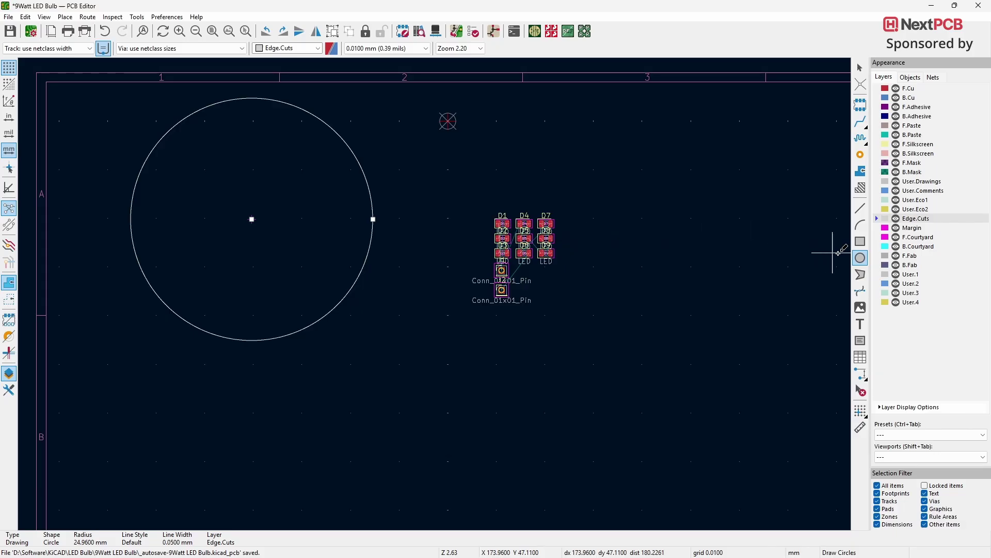
pyautogui.click(252, 218)
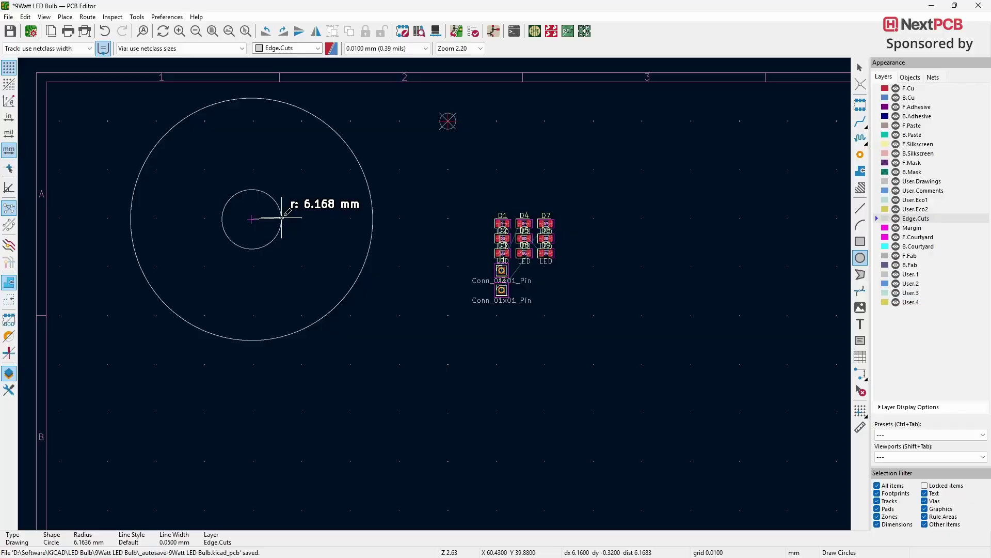
pyautogui.click(281, 217)
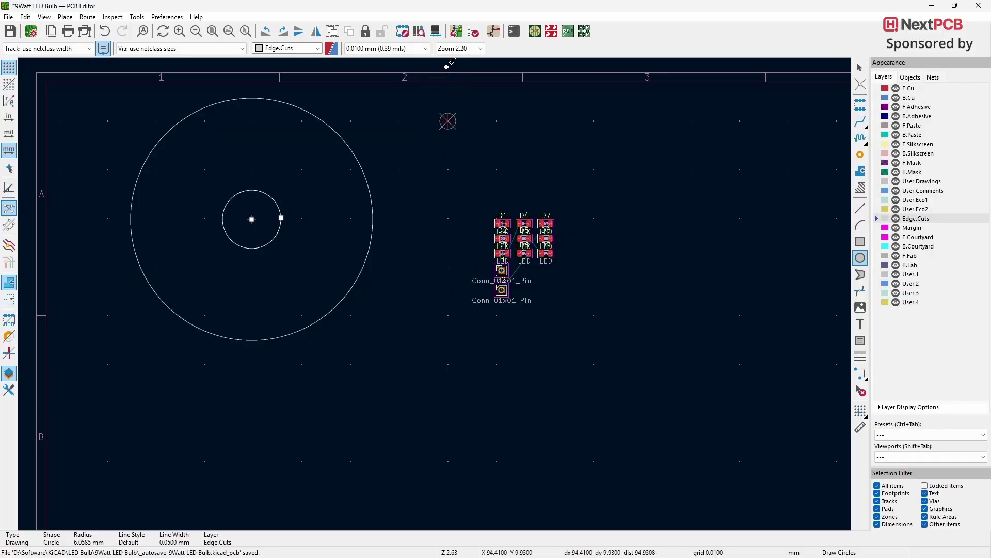
pyautogui.click(437, 32)
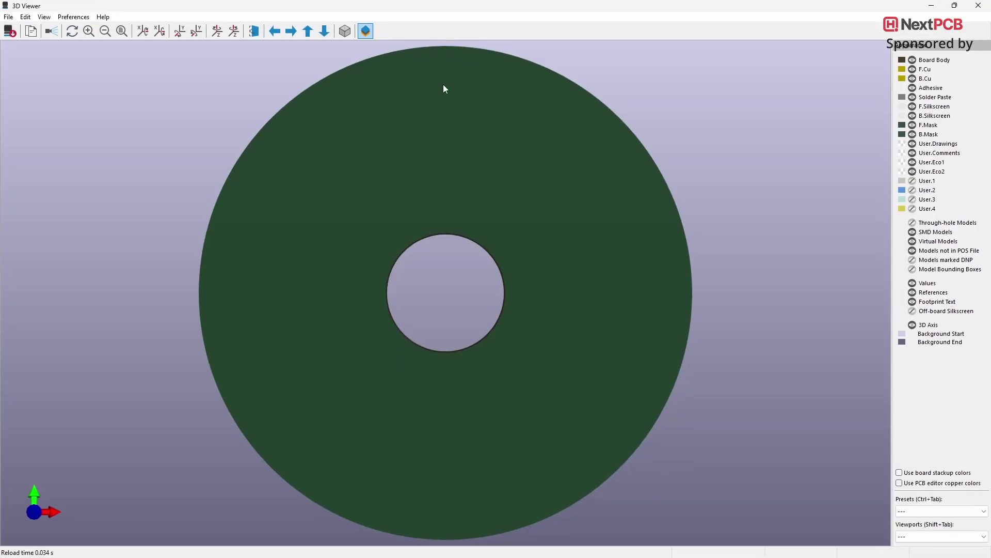
pyautogui.moveTo(525, 422); pyautogui.dragTo(620, 394)
pyautogui.hotkey('alt', 'Tab')
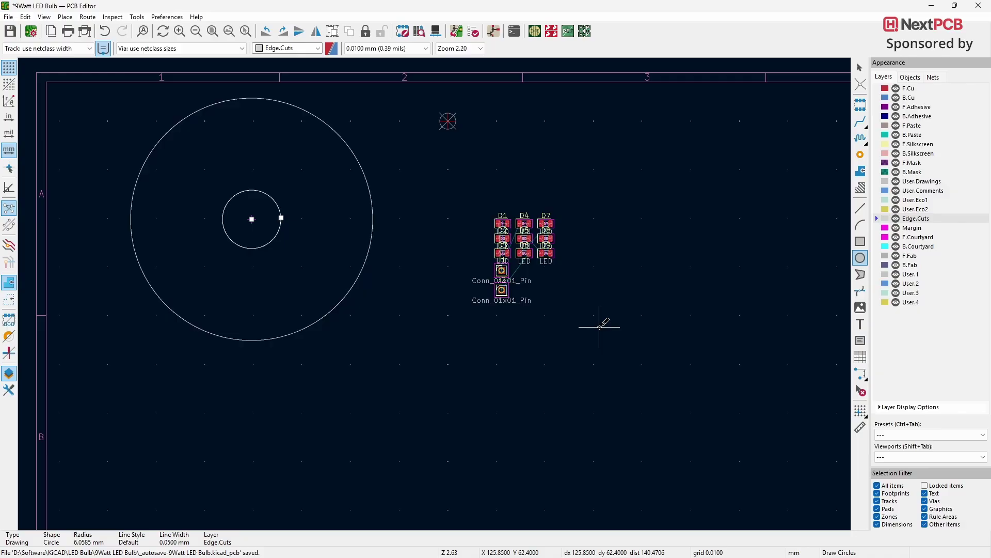
# Install the Place Footprints plugin from the Plugin and Content Manager
pyautogui.hotkey('alt', 'Tab')
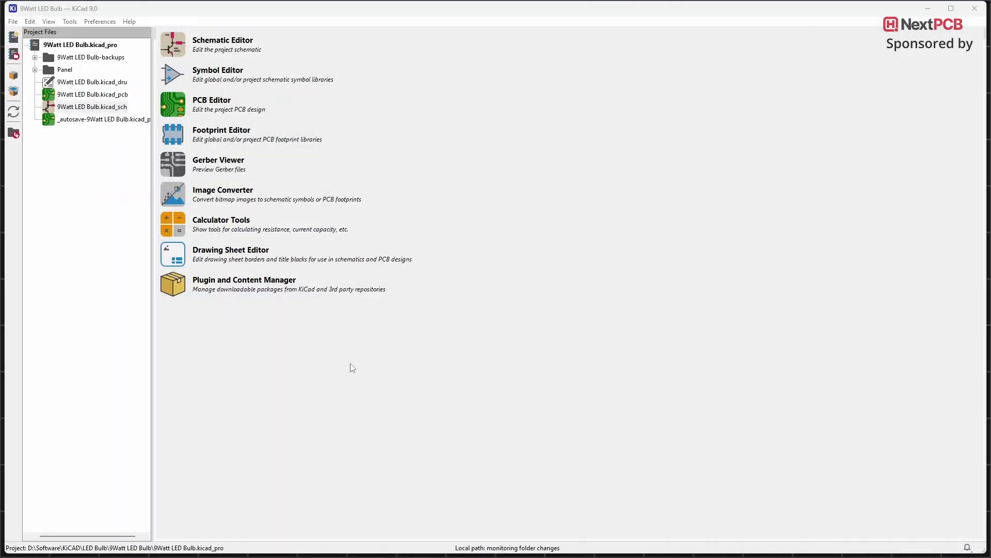
pyautogui.click(181, 287)
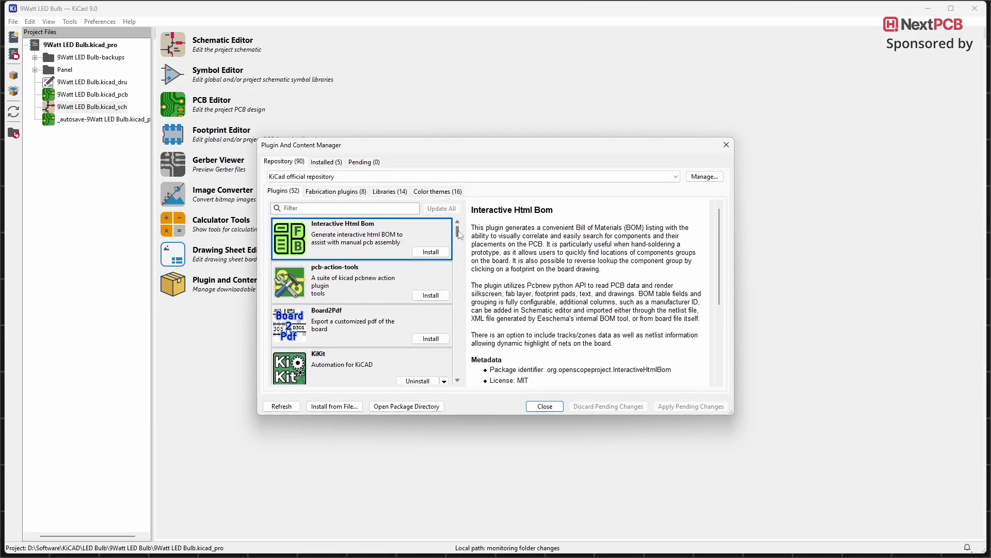
pyautogui.moveTo(459, 232); pyautogui.dragTo(460, 249)
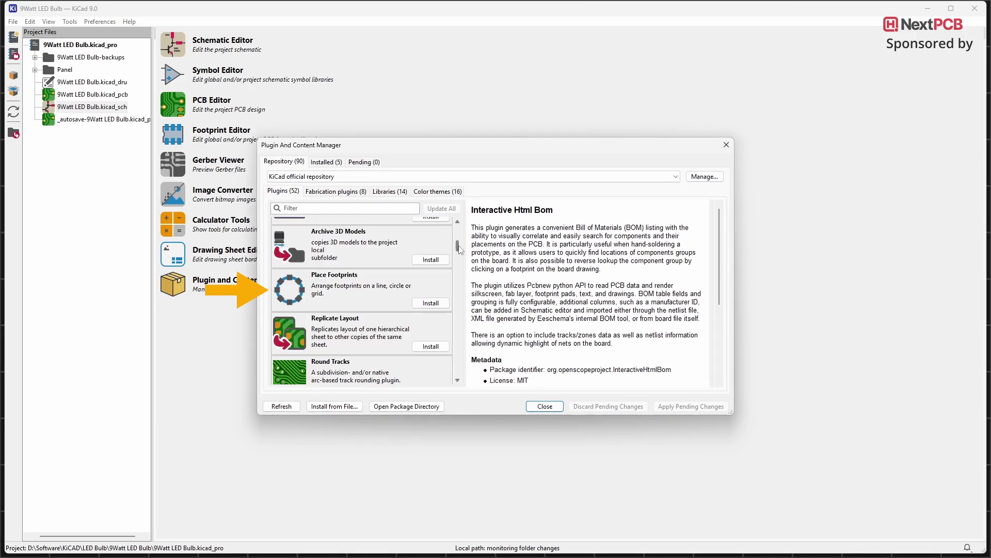
pyautogui.click(430, 304)
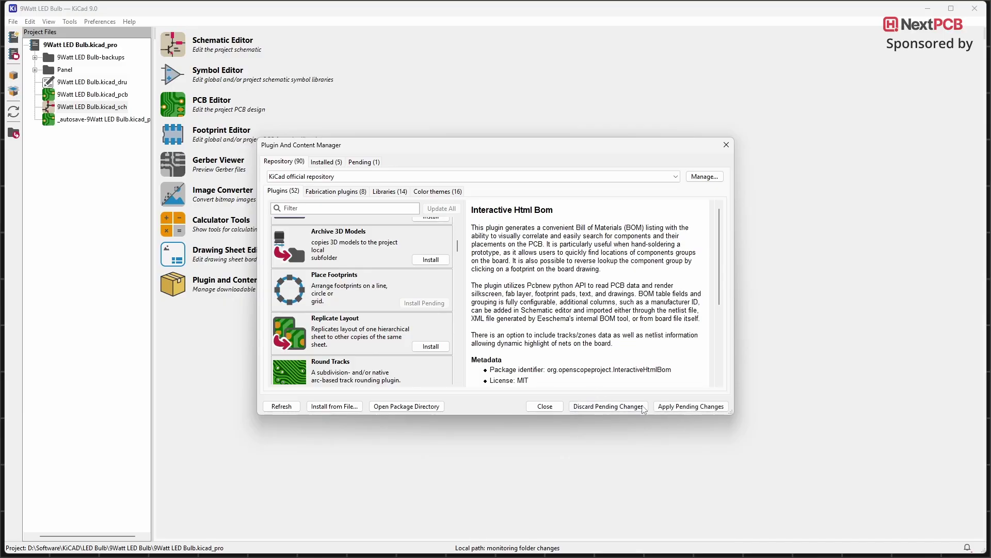
pyautogui.click(683, 407)
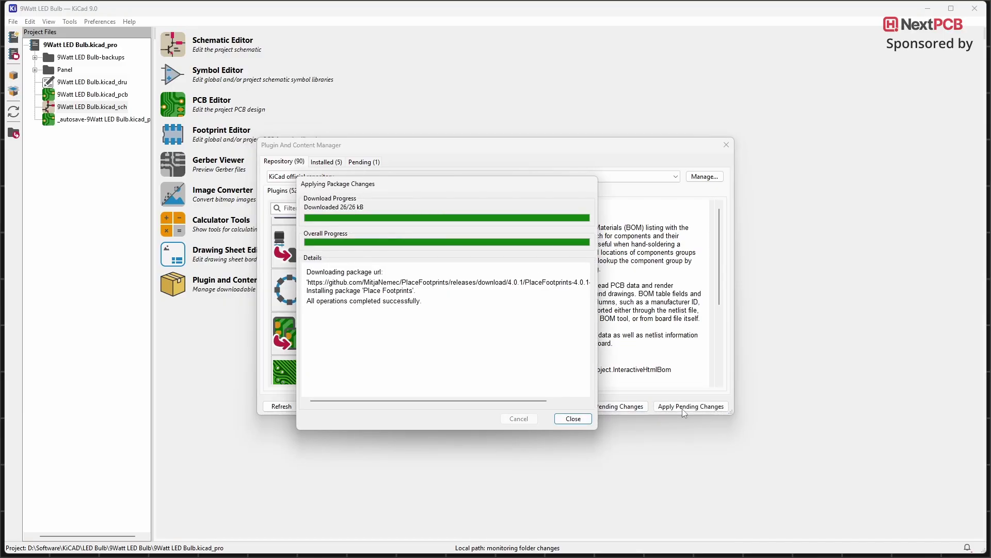
pyautogui.click(574, 418)
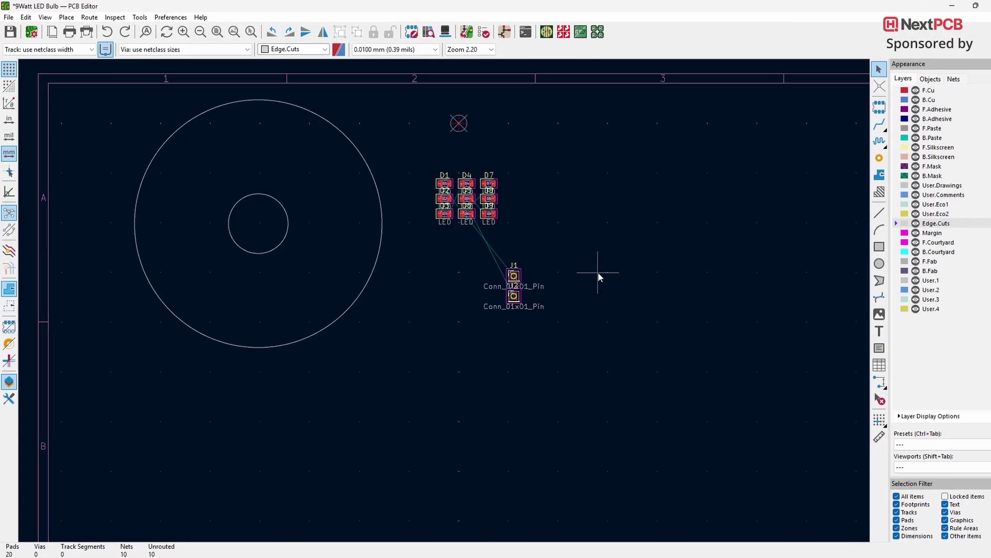
# Select the D1 LED footprint and launch the Place Footprints plugin
pyautogui.click(440, 183)
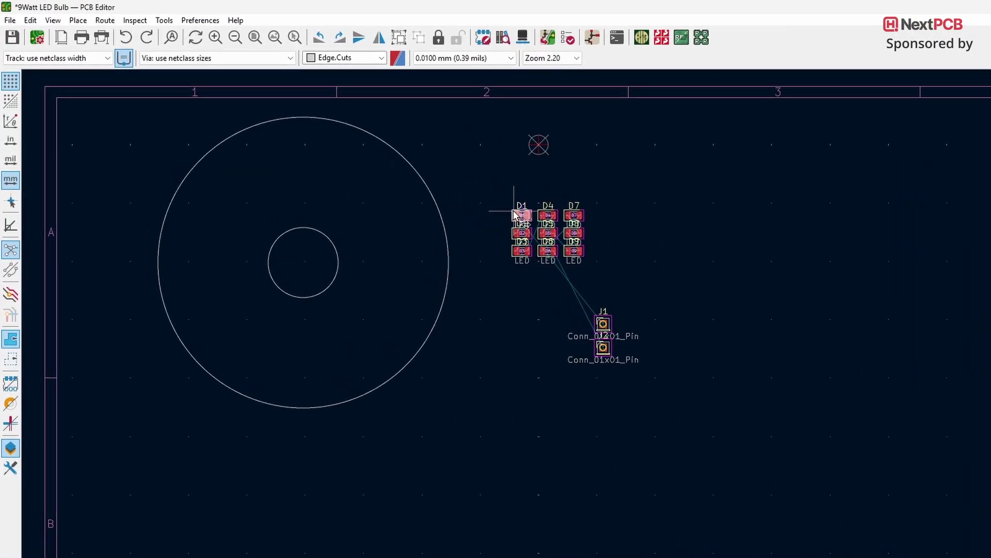
pyautogui.click(165, 20)
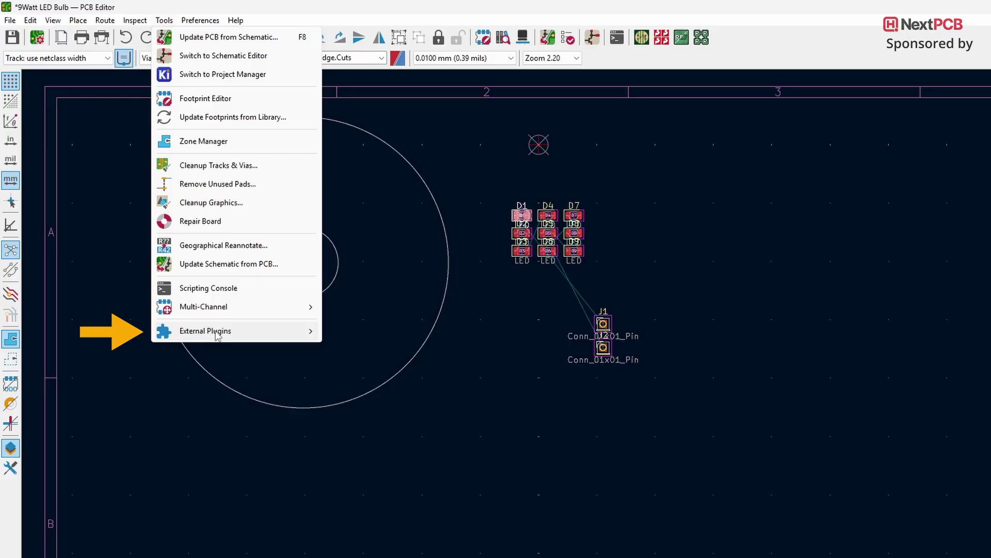
pyautogui.moveTo(217, 335)
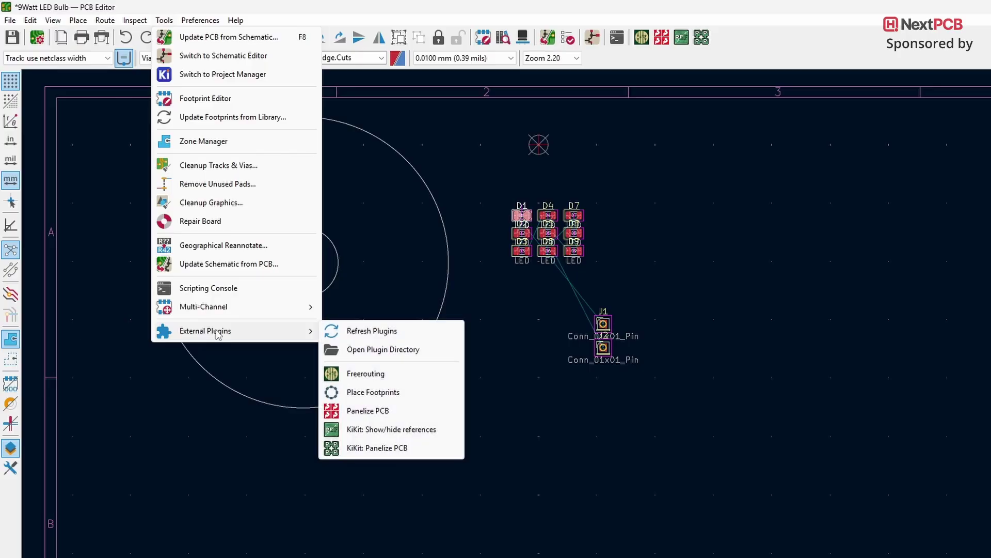
pyautogui.click(369, 393)
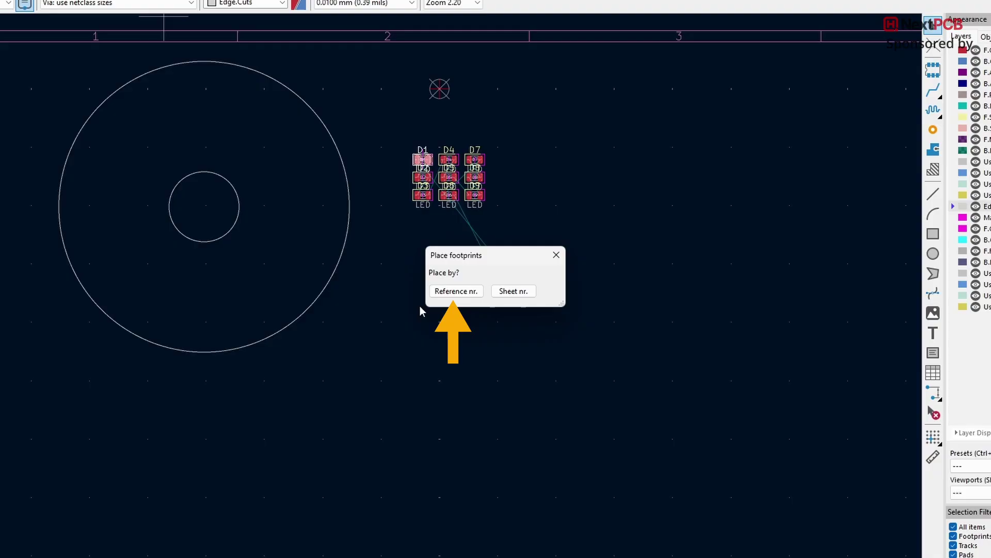
# Place all footprints by reference in a circular arrangement with 20 mm radius
pyautogui.click(454, 291)
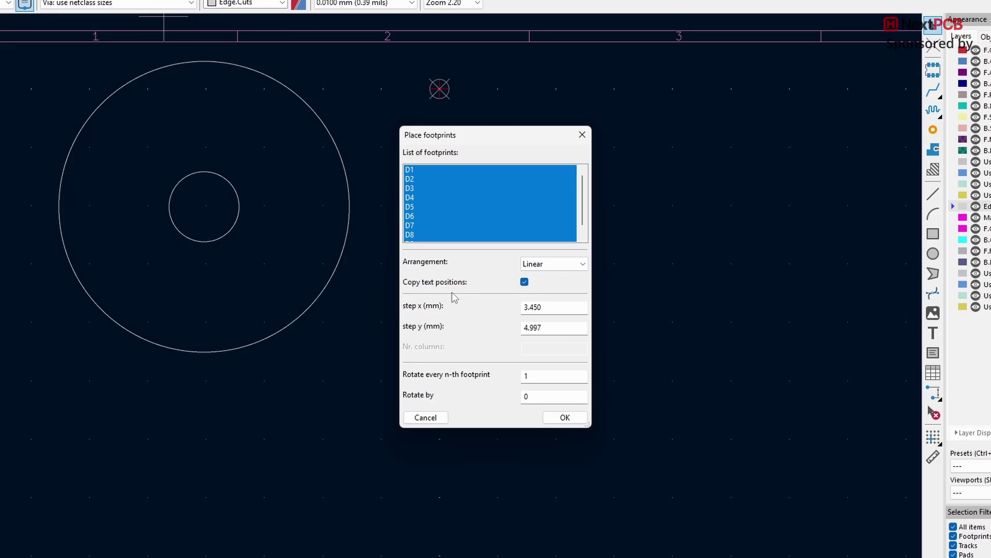
pyautogui.keyDown('ctrl'); pyautogui.click(412, 171); pyautogui.keyUp('ctrl')
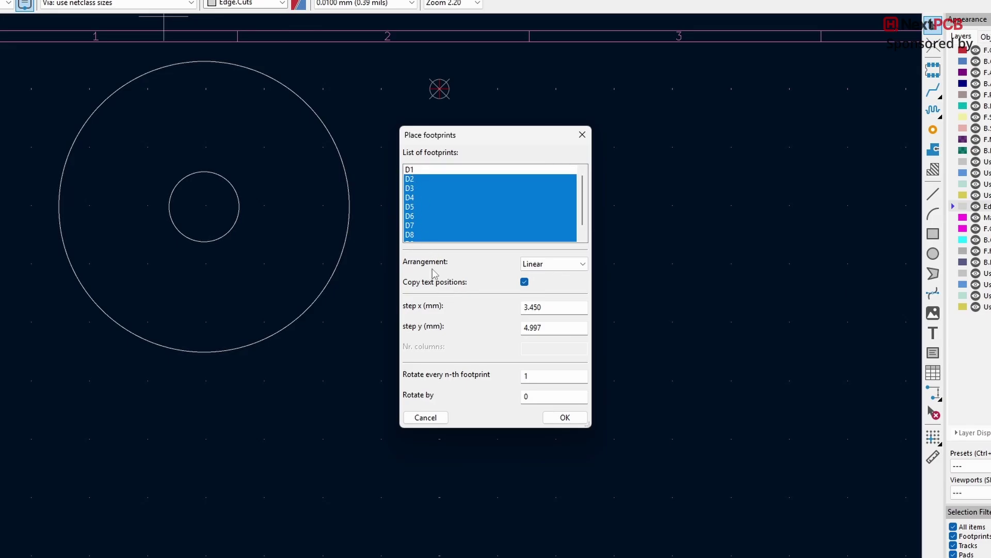
pyautogui.keyDown('ctrl'); pyautogui.click(414, 171); pyautogui.keyUp('ctrl')
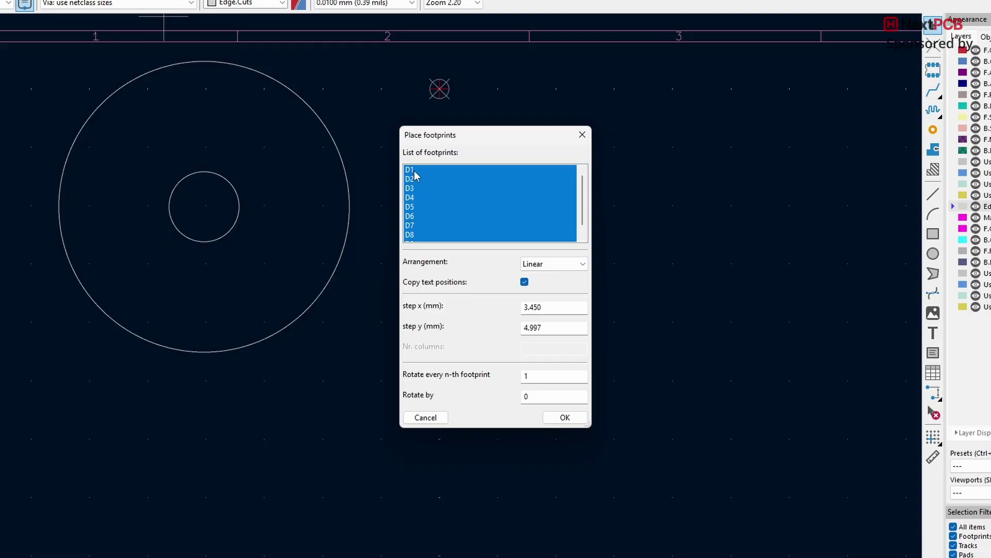
pyautogui.click(572, 264)
pyautogui.click(542, 295)
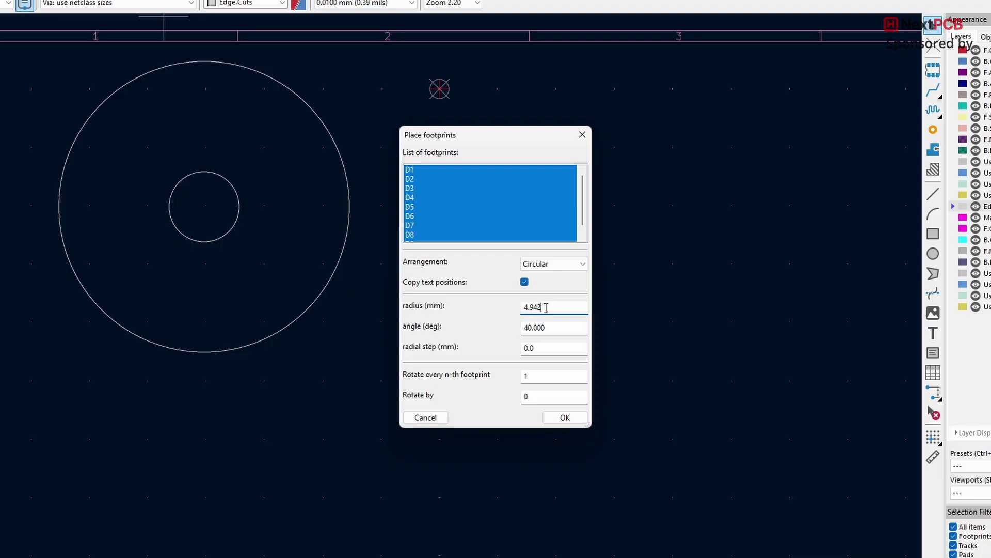
pyautogui.moveTo(548, 307); pyautogui.dragTo(518, 310)
pyautogui.write('4.94')
pyautogui.press('BackSpace')
pyautogui.write('20')
pyautogui.click(565, 417)
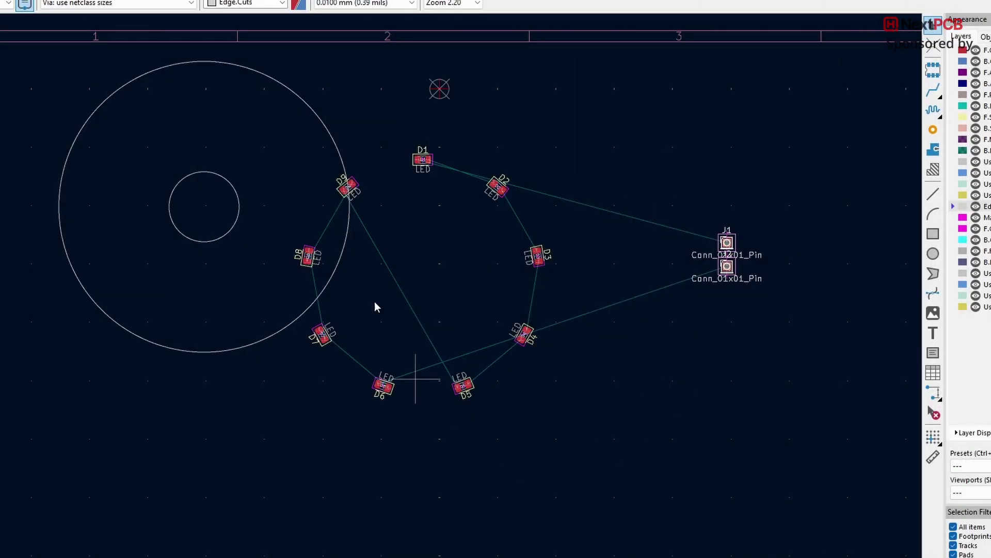
# Move all nine LEDs onto the ring-shaped board and inspect the result in 3D
pyautogui.moveTo(278, 122); pyautogui.dragTo(583, 439)
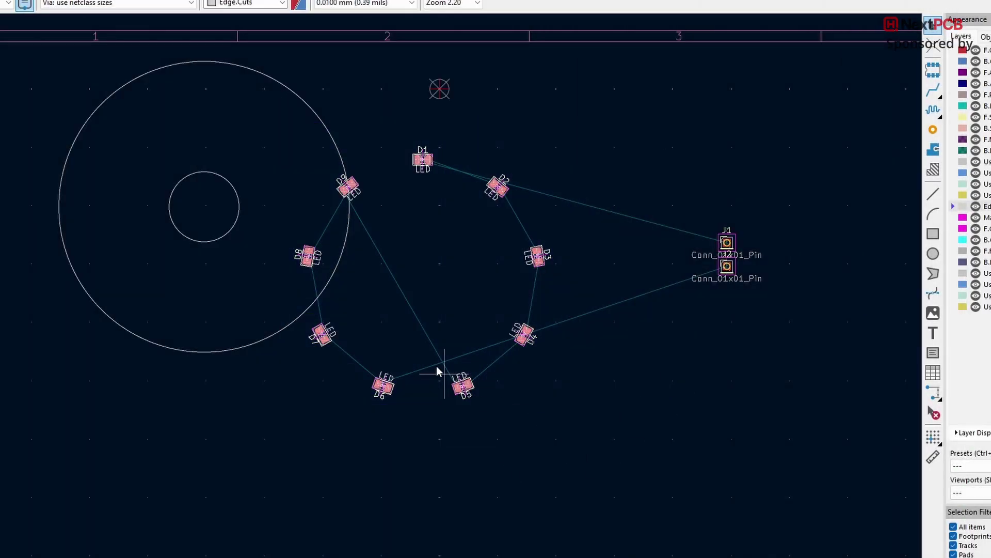
pyautogui.moveTo(423, 160); pyautogui.dragTo(201, 93)
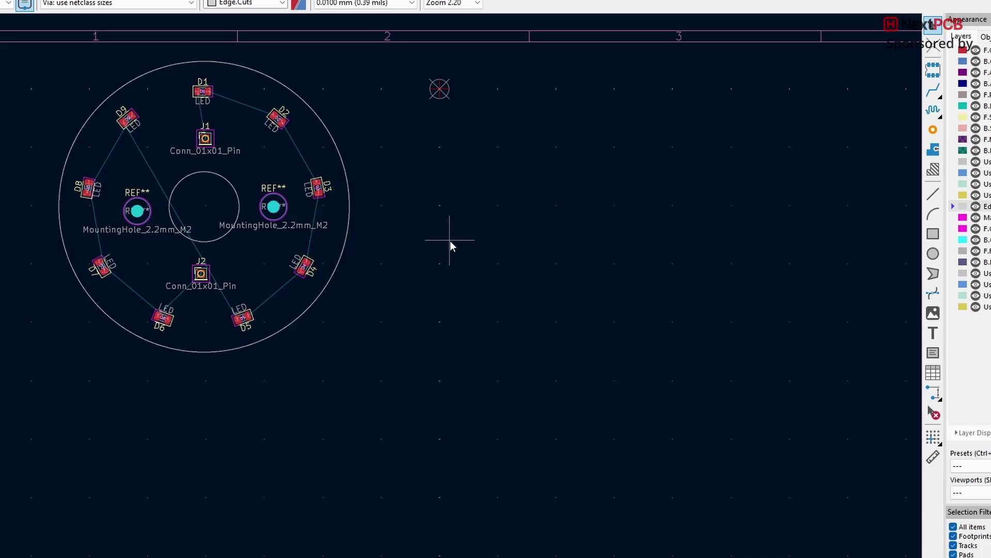
pyautogui.hotkey('alt', '3')
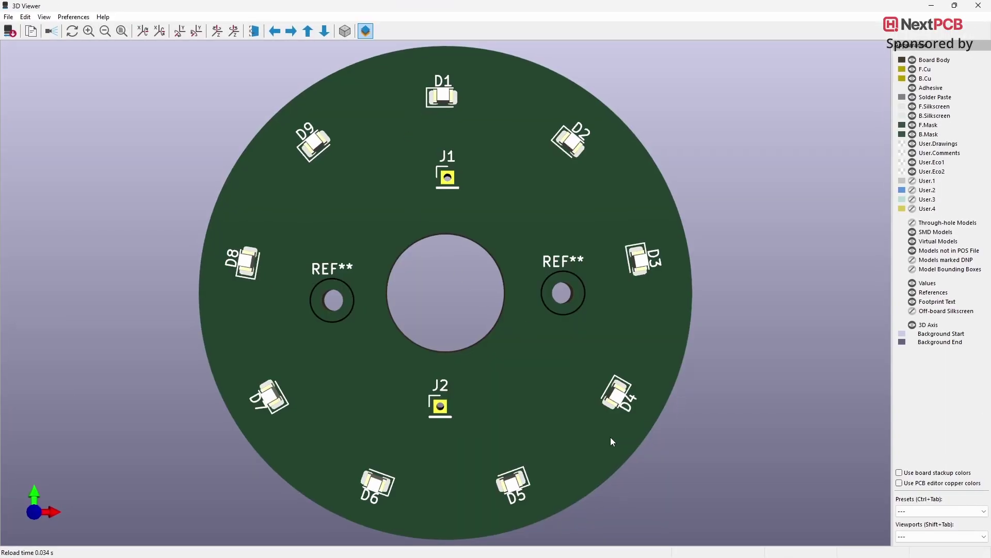
pyautogui.moveTo(610, 437); pyautogui.dragTo(519, 378)
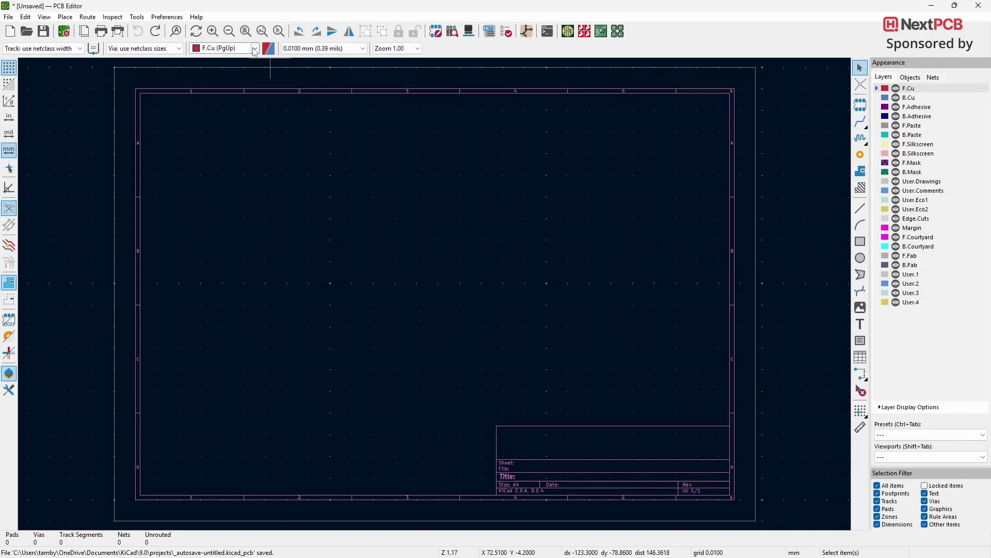
# Draw a roughly 72 × 97 mm rectangle on the new board's Edge.Cuts layer
pyautogui.click(254, 49)
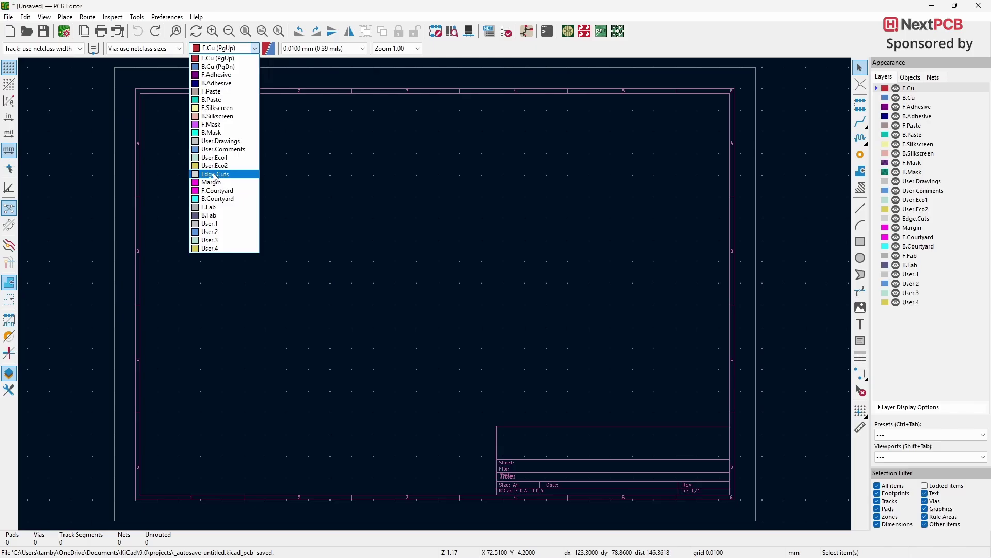
pyautogui.click(215, 175)
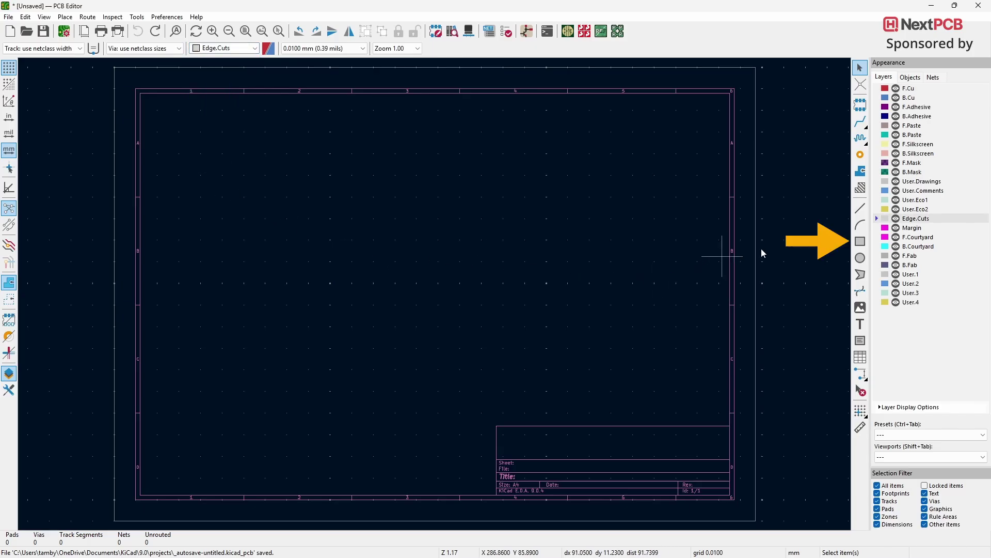
pyautogui.click(861, 241)
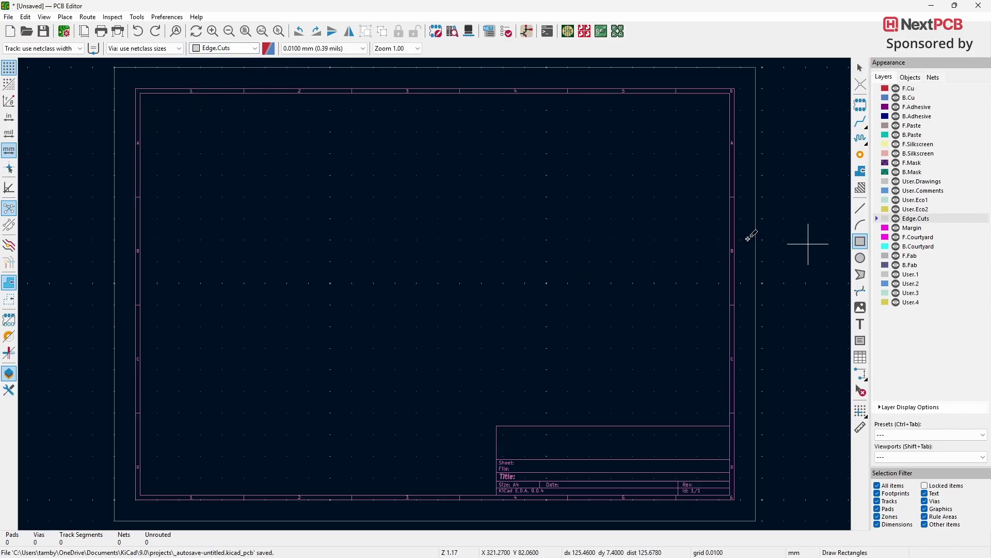
pyautogui.click(329, 153)
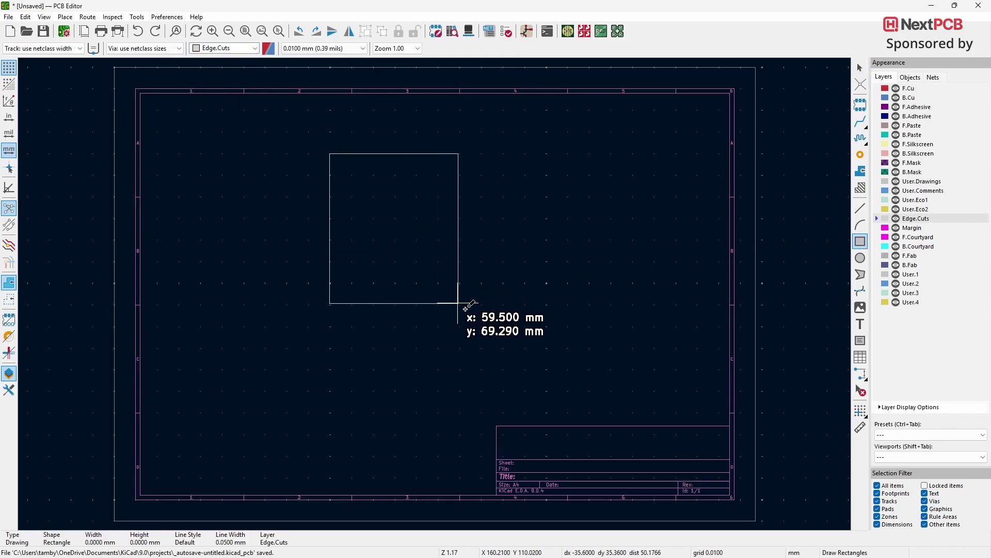
pyautogui.click(486, 364)
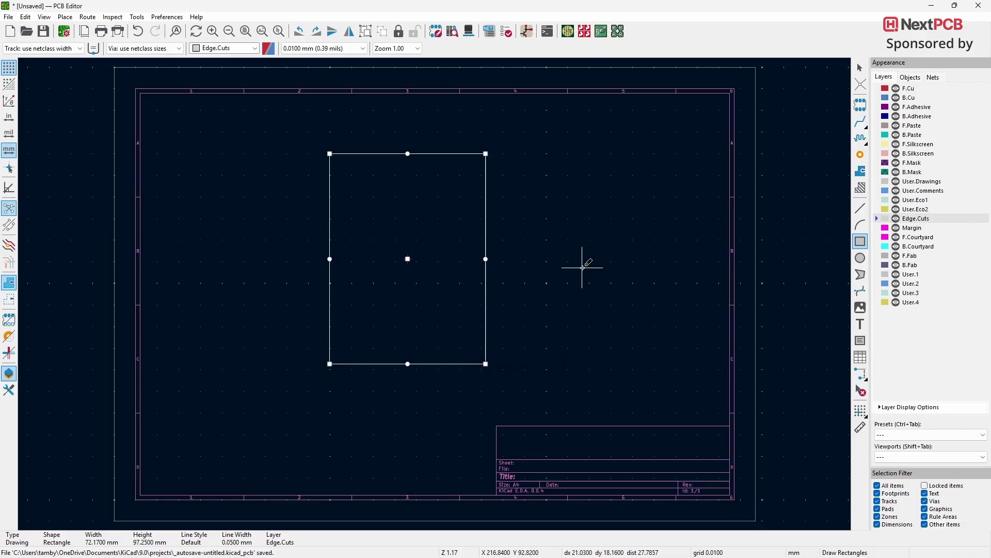
pyautogui.press('Escape')
pyautogui.press('Escape')
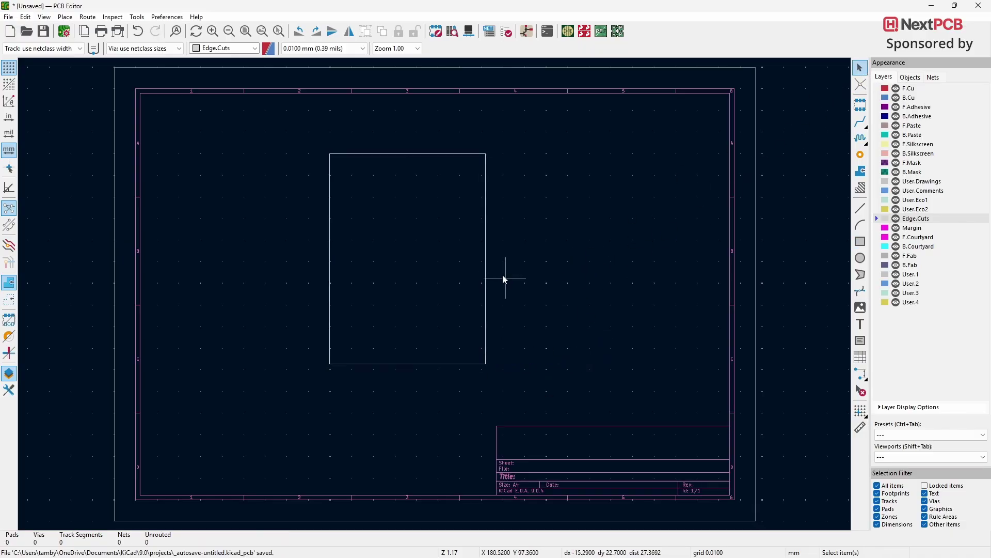
pyautogui.click(486, 266)
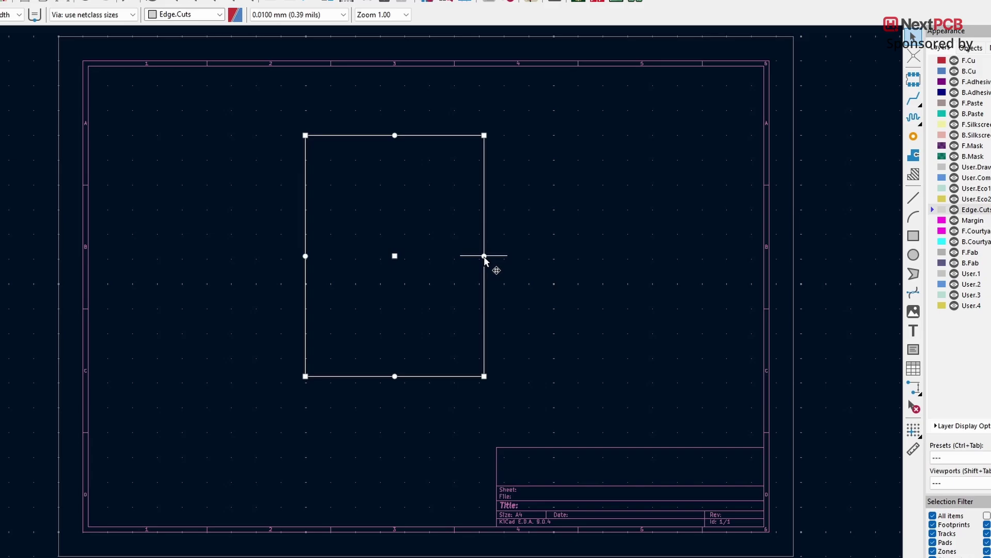
pyautogui.rightClick(485, 256)
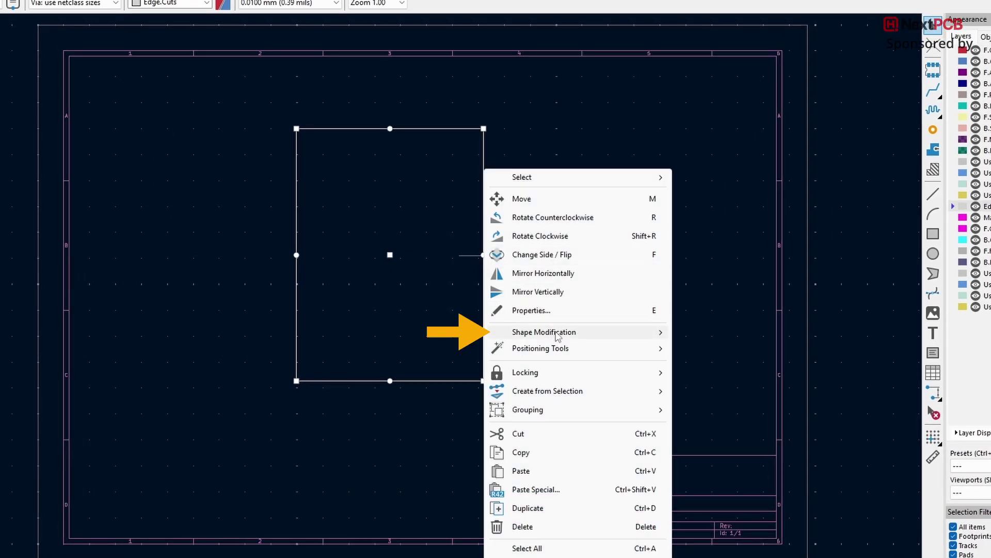
pyautogui.moveTo(551, 333)
pyautogui.click(719, 334)
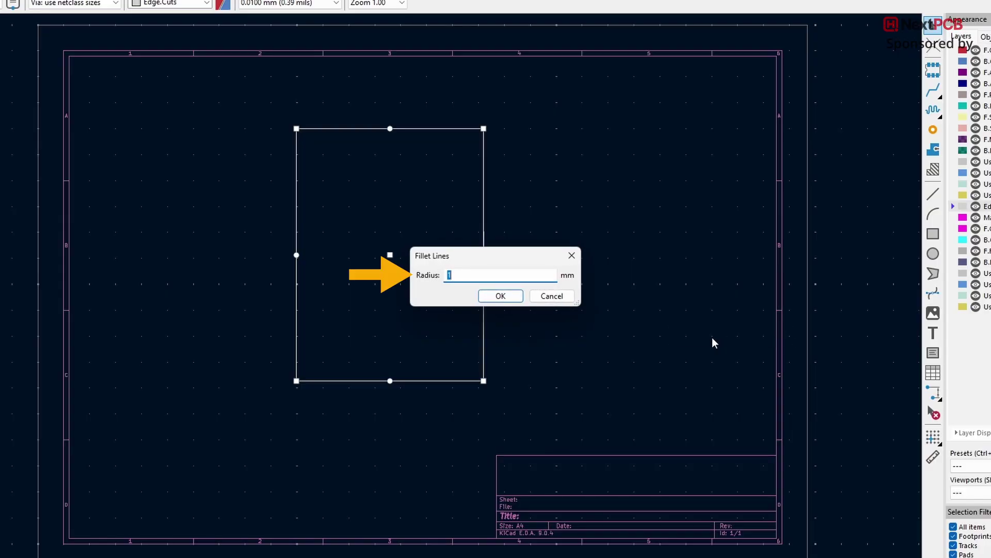
pyautogui.write('5')
pyautogui.click(509, 292)
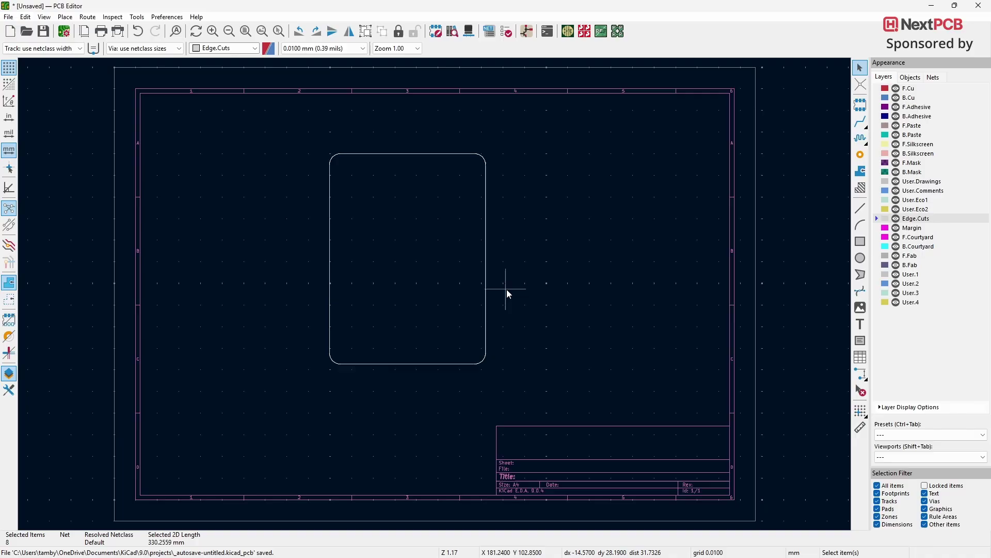
pyautogui.click(468, 32)
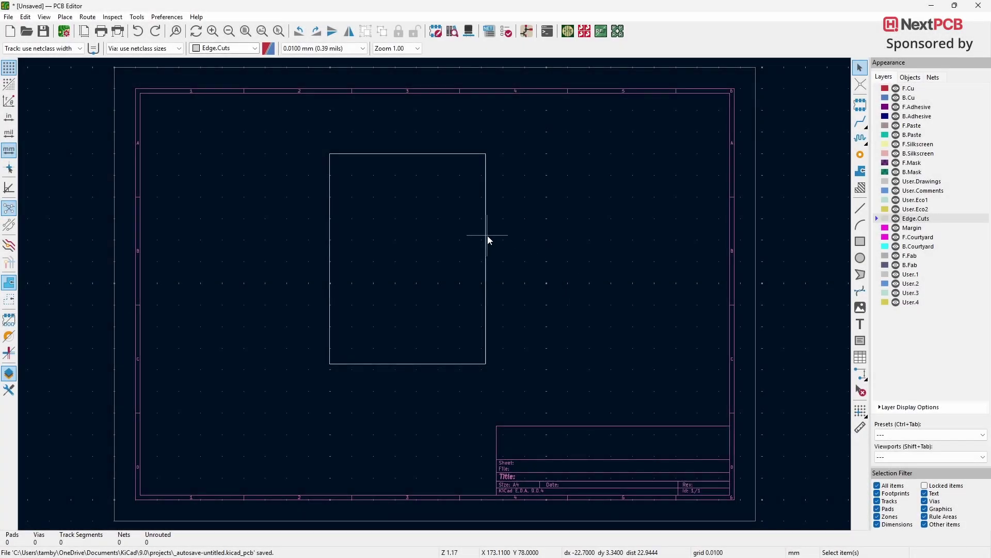
pyautogui.click(486, 239)
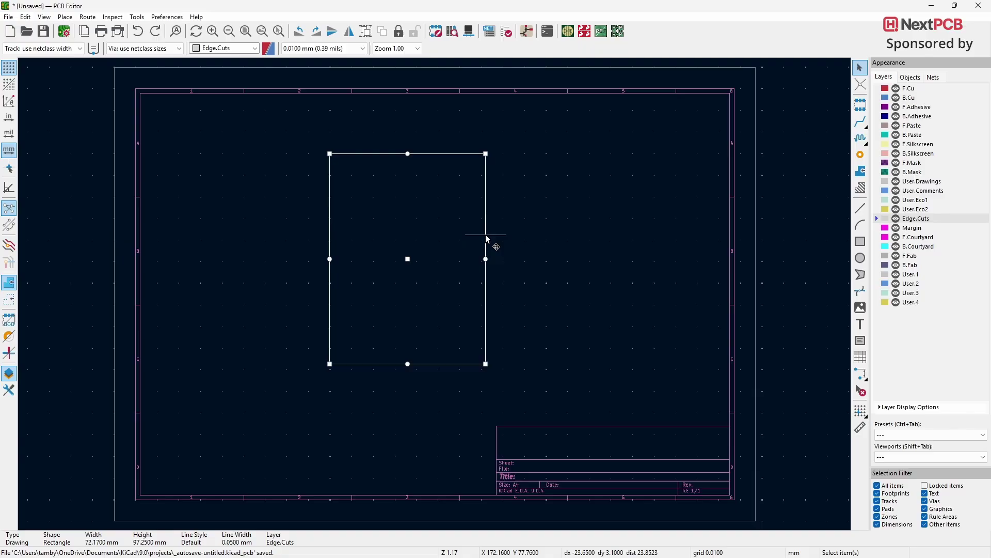
pyautogui.rightClick(486, 236)
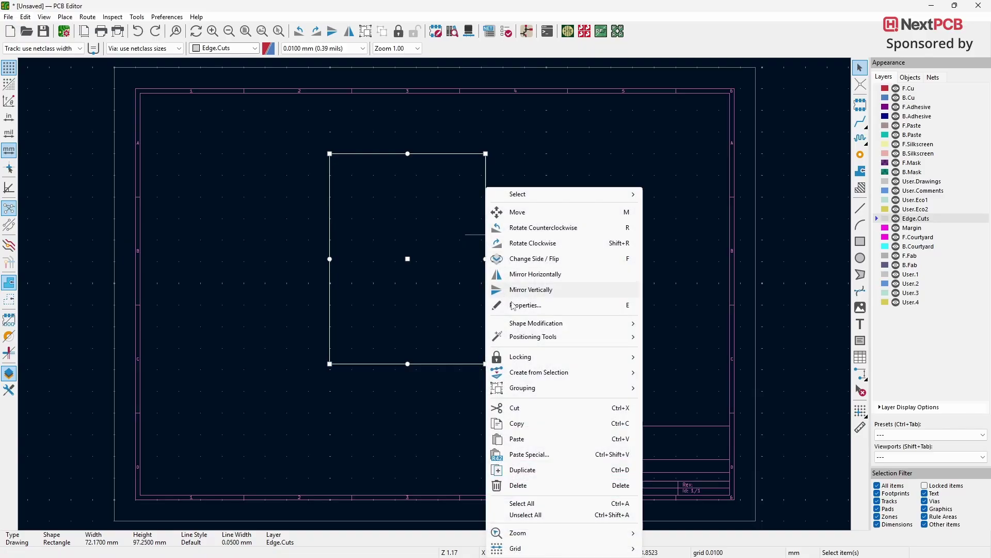
pyautogui.moveTo(526, 329)
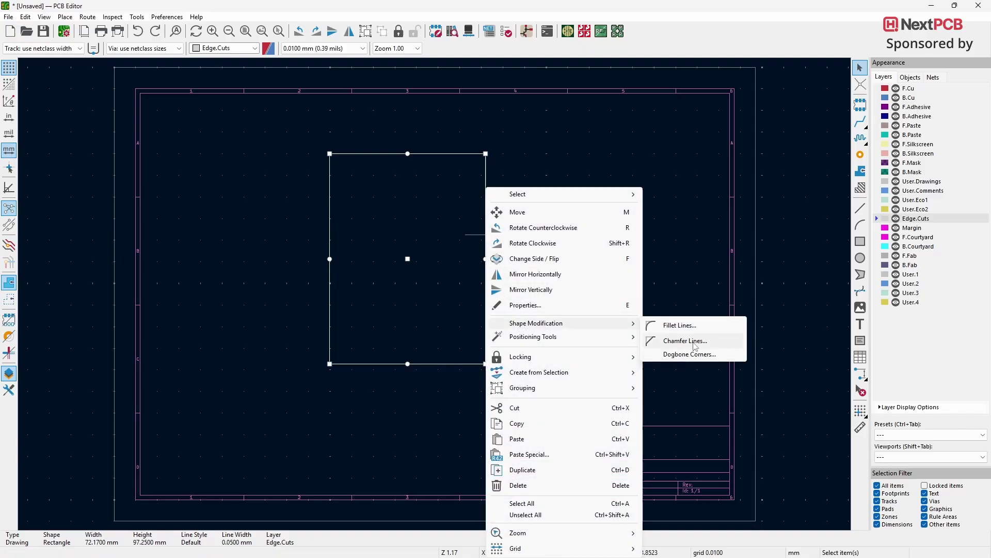
pyautogui.click(684, 341)
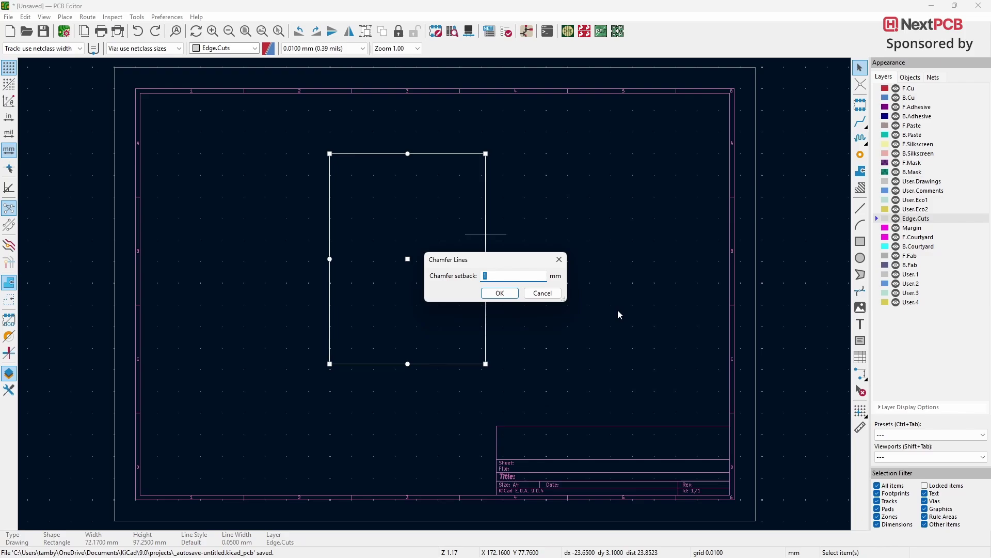
pyautogui.write('5')
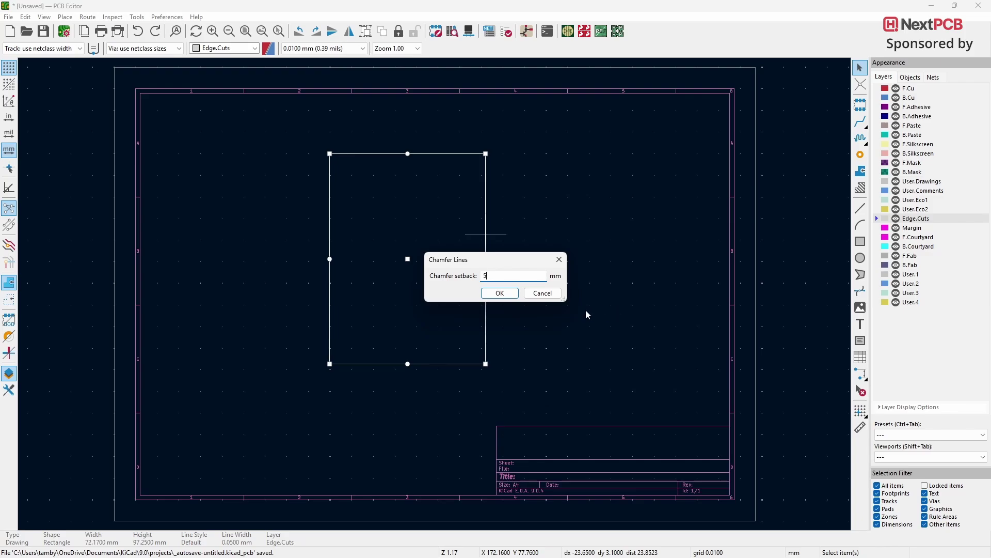
pyautogui.click(505, 295)
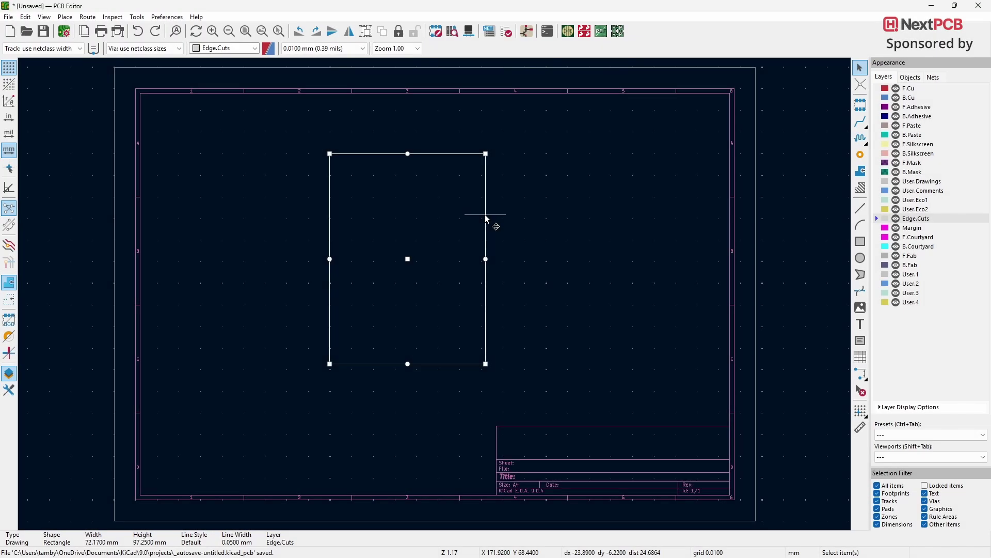
# Give the rectangular outline 10 mm dogbone corners and view the board in 3D
pyautogui.rightClick(485, 219)
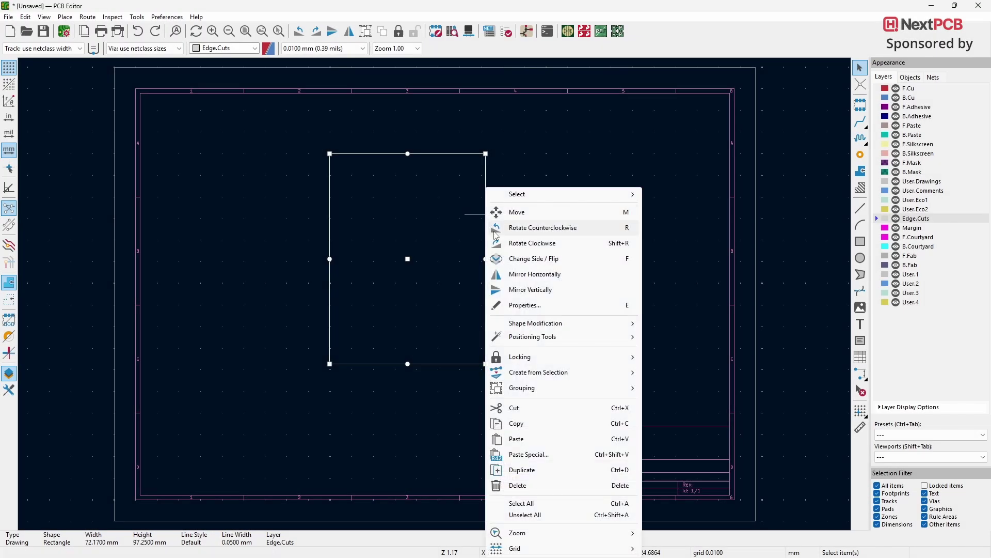
pyautogui.moveTo(538, 327)
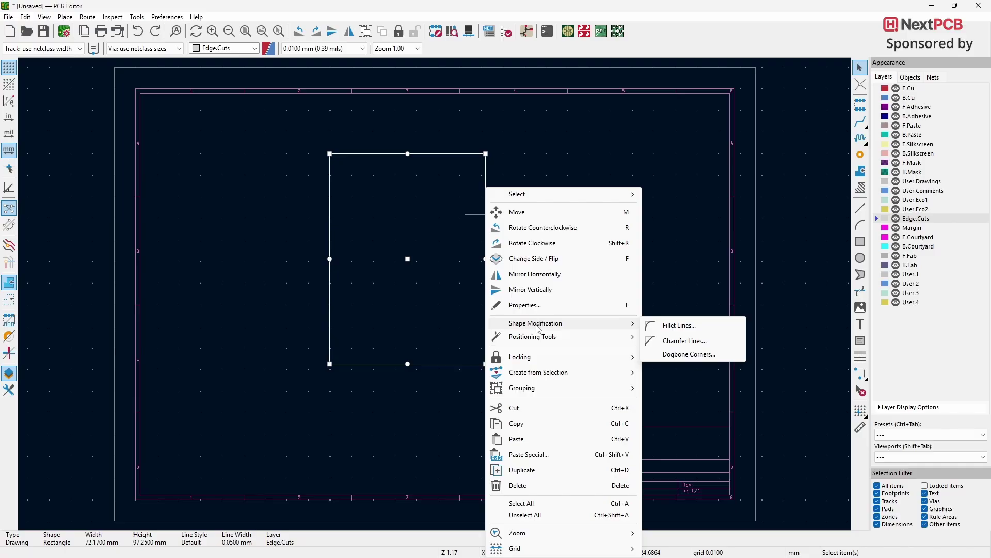
pyautogui.click(677, 354)
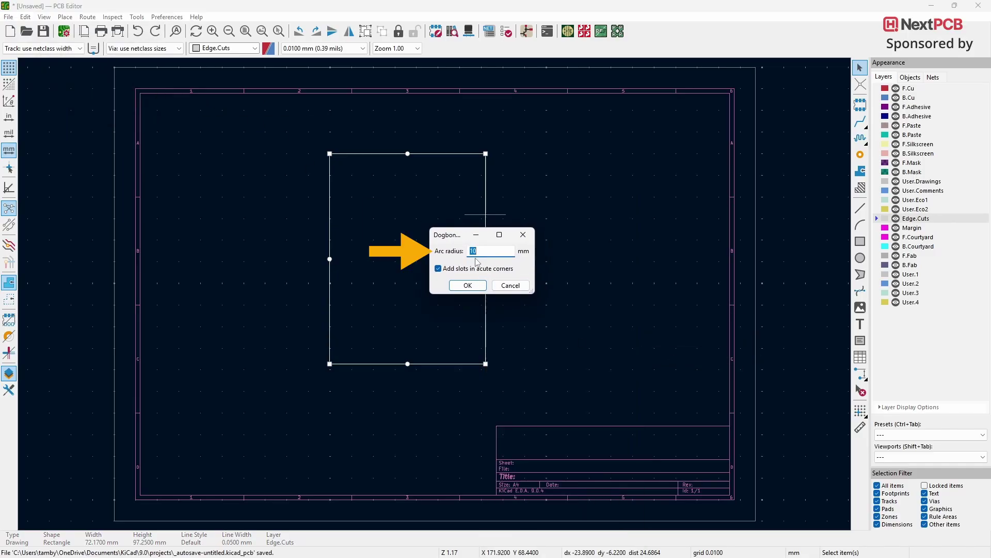
pyautogui.click(467, 286)
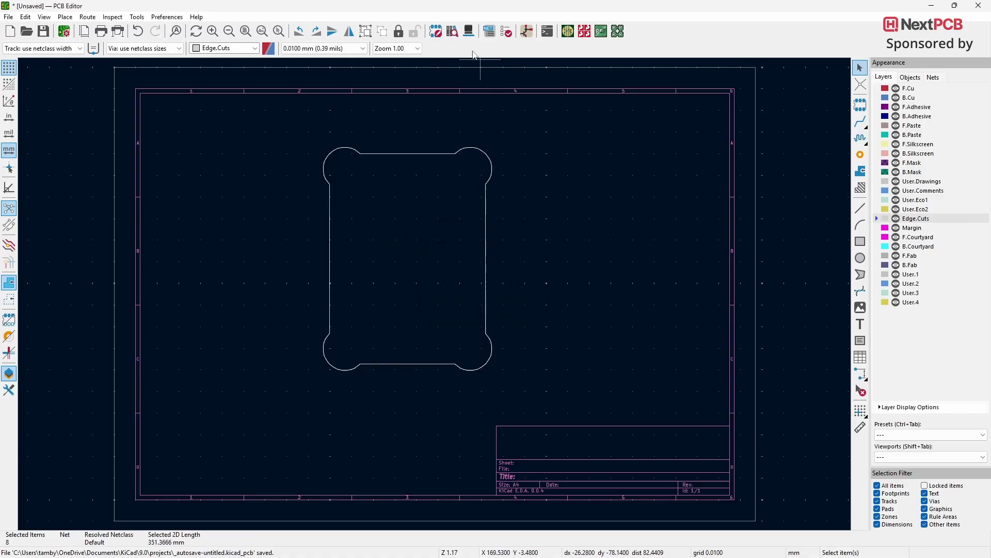
pyautogui.click(469, 32)
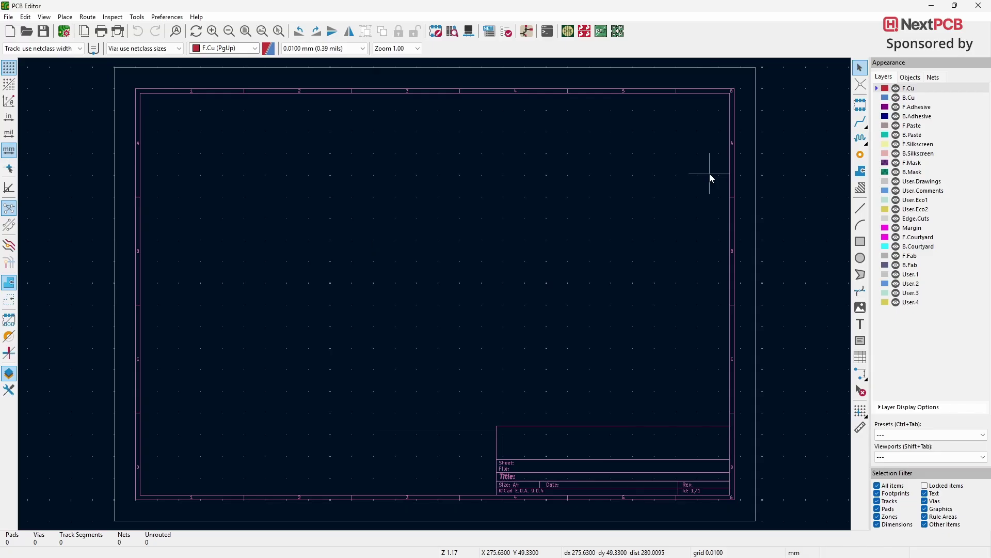
# Draw a circle of 25.09 mm radius on the Edge.Cuts layer
pyautogui.click(255, 48)
pyautogui.click(220, 175)
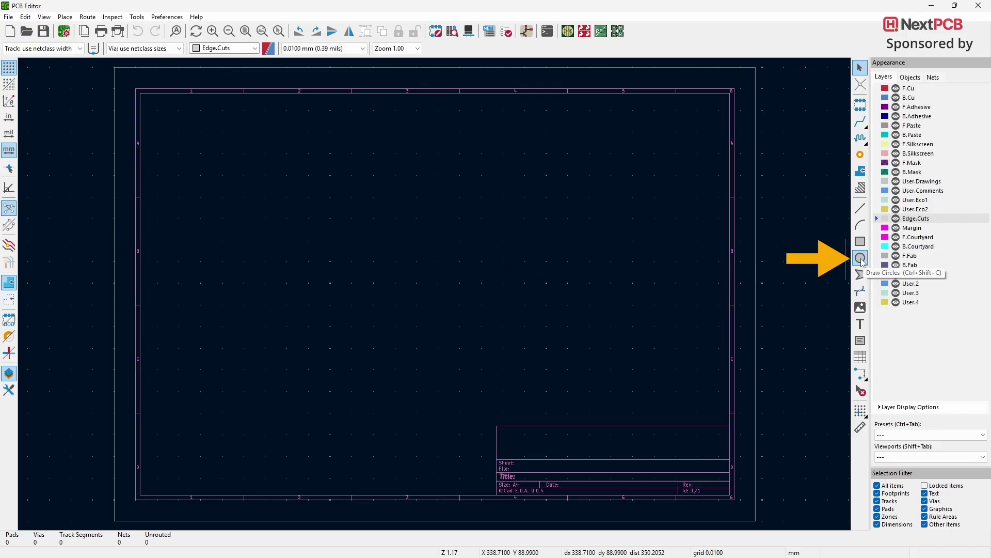
pyautogui.click(860, 257)
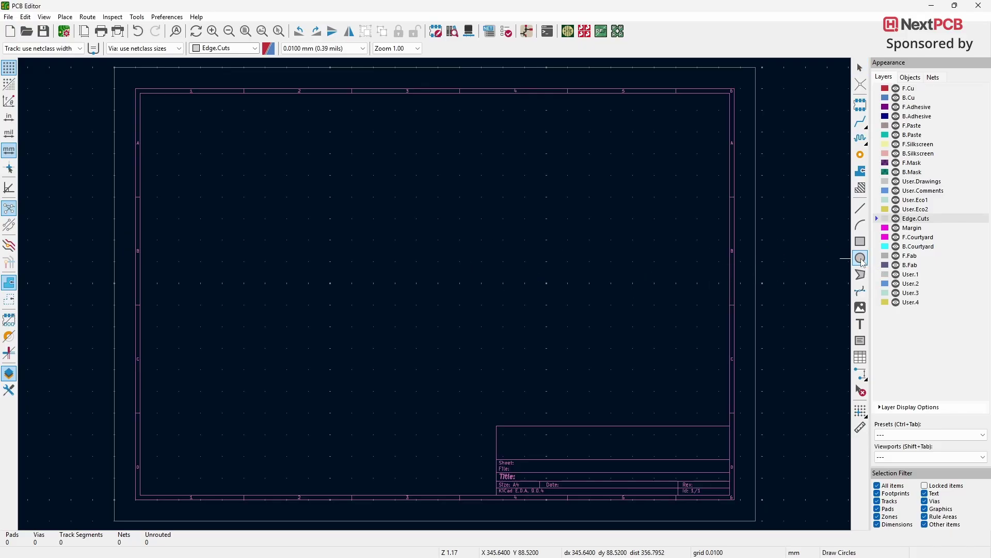
pyautogui.click(330, 283)
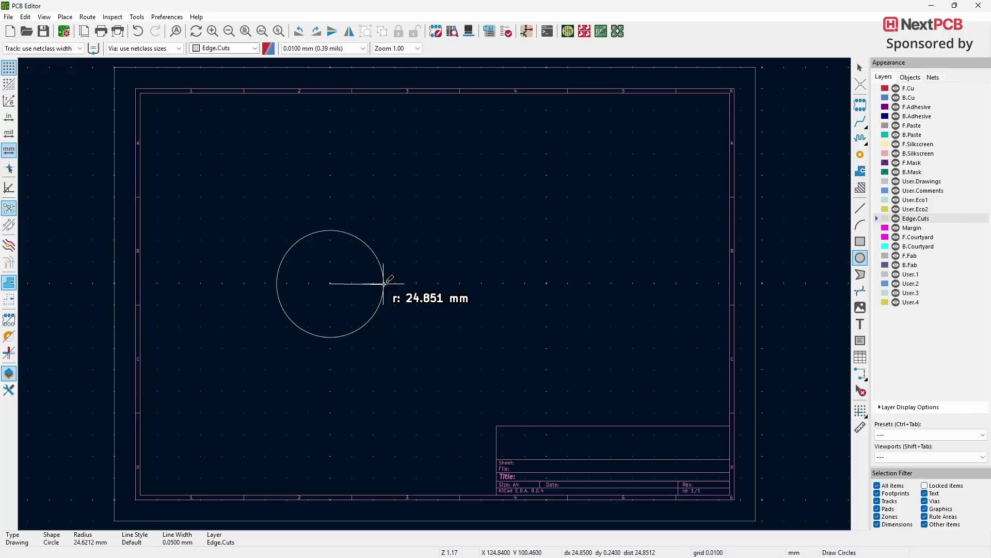
pyautogui.click(384, 283)
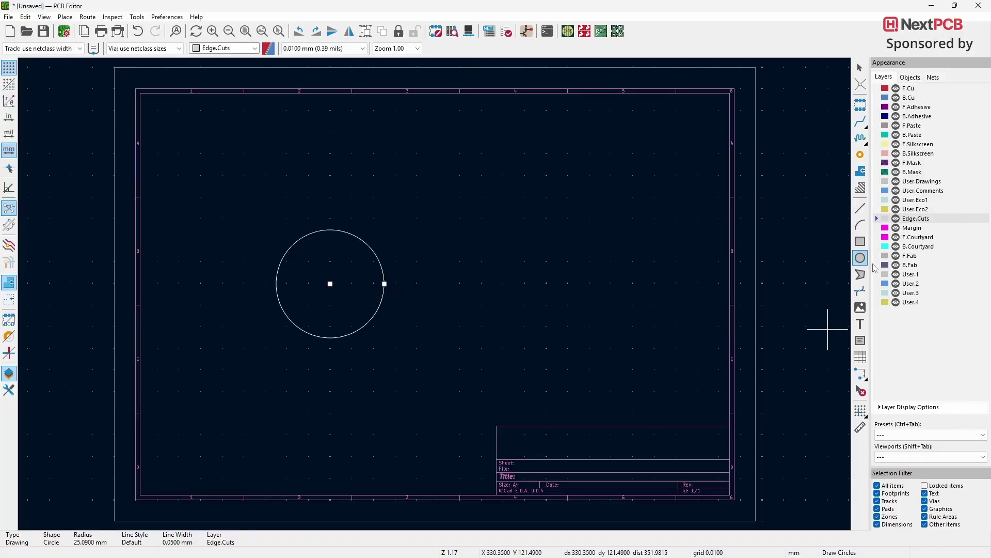
# Draw a 59.41 × 40.10 mm Edge.Cuts rectangle starting on the circle's right edge
pyautogui.click(860, 241)
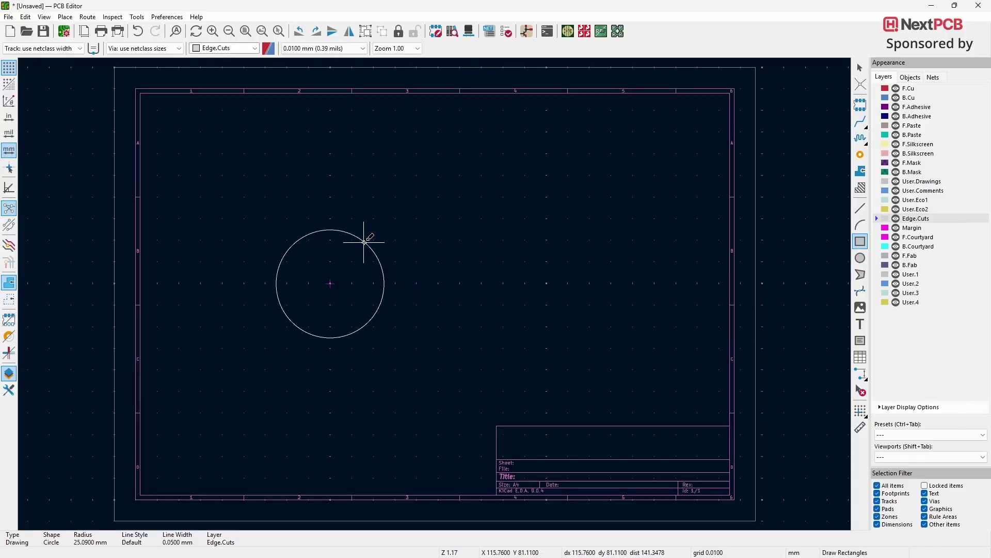
pyautogui.scroll(5, 363, 239)
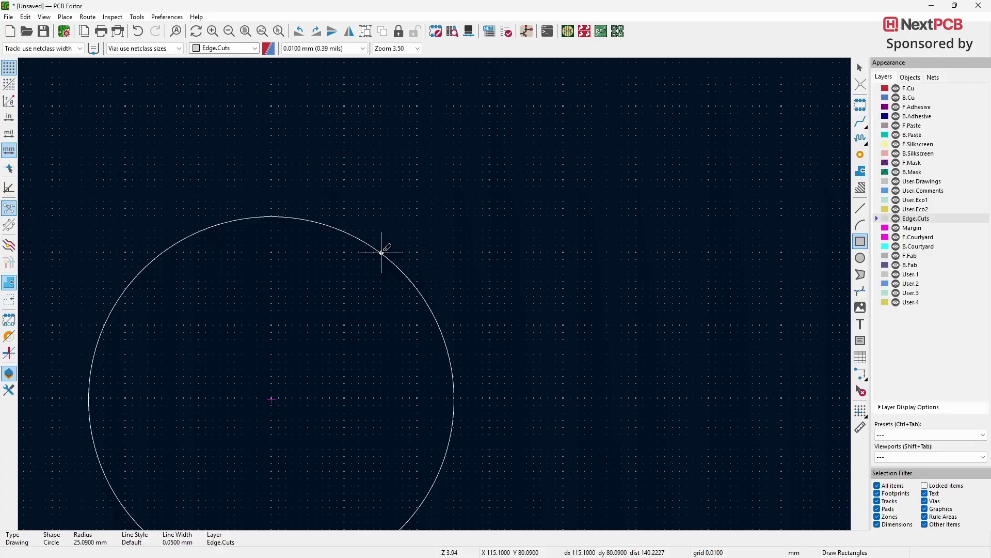
pyautogui.click(382, 253)
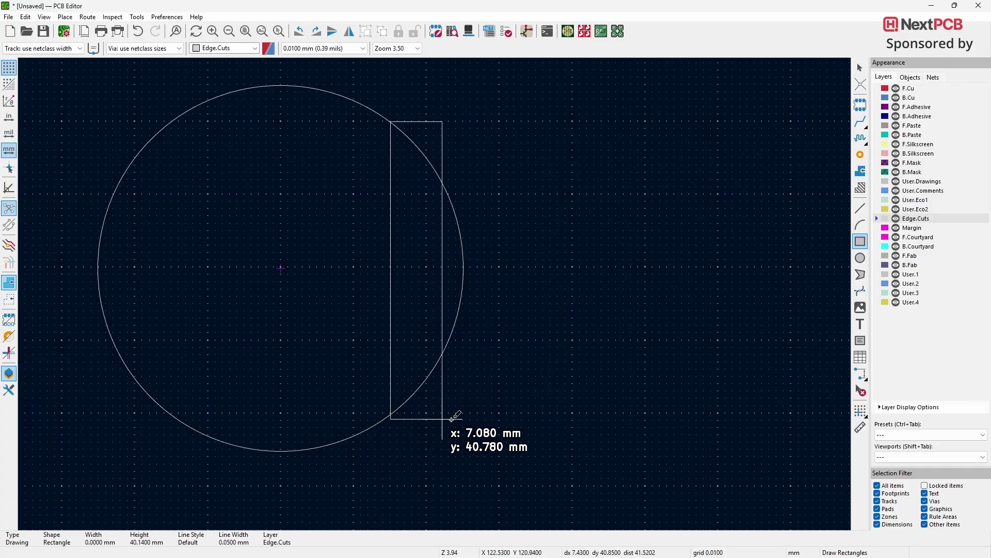
pyautogui.scroll(-2, 823, 414)
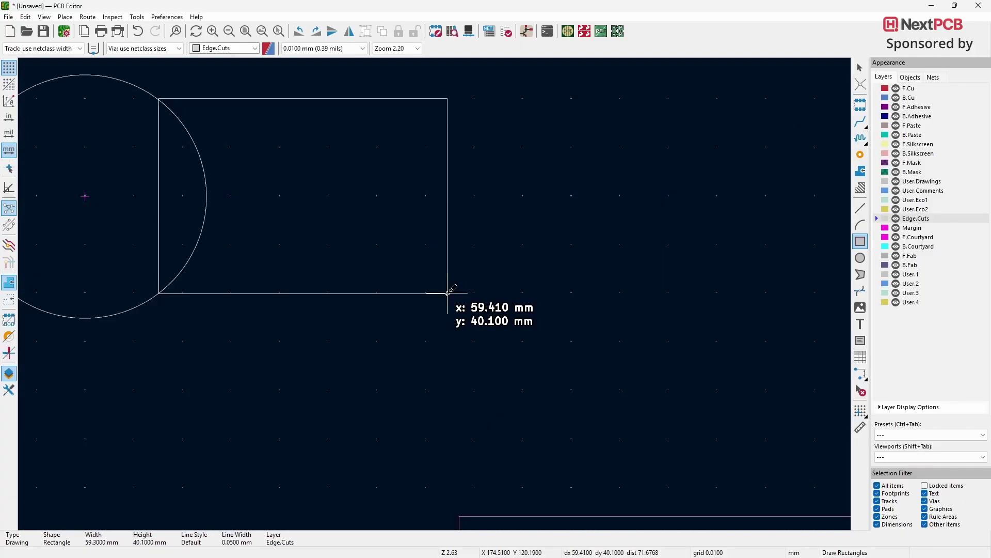
pyautogui.click(448, 293)
pyautogui.scroll(5, 513, 387)
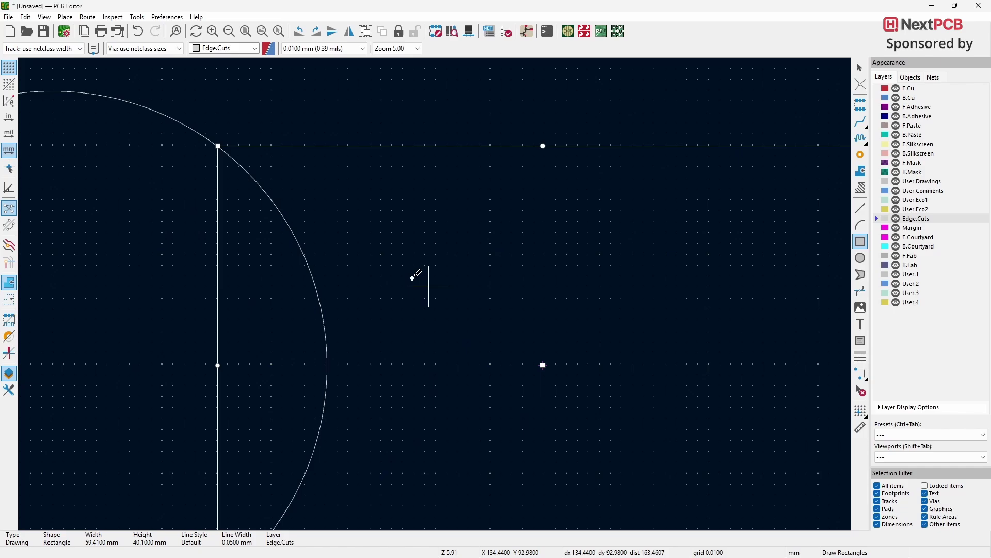
pyautogui.scroll(2, 483, 235)
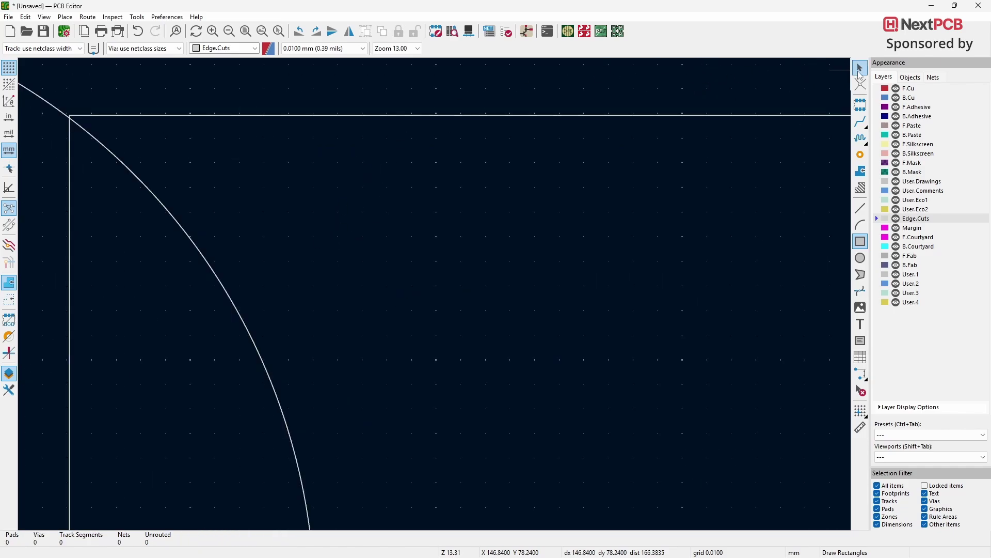
# Check the rectangle's size, then bring the whole circle and rectangle into view
pyautogui.click(859, 69)
pyautogui.click(237, 120)
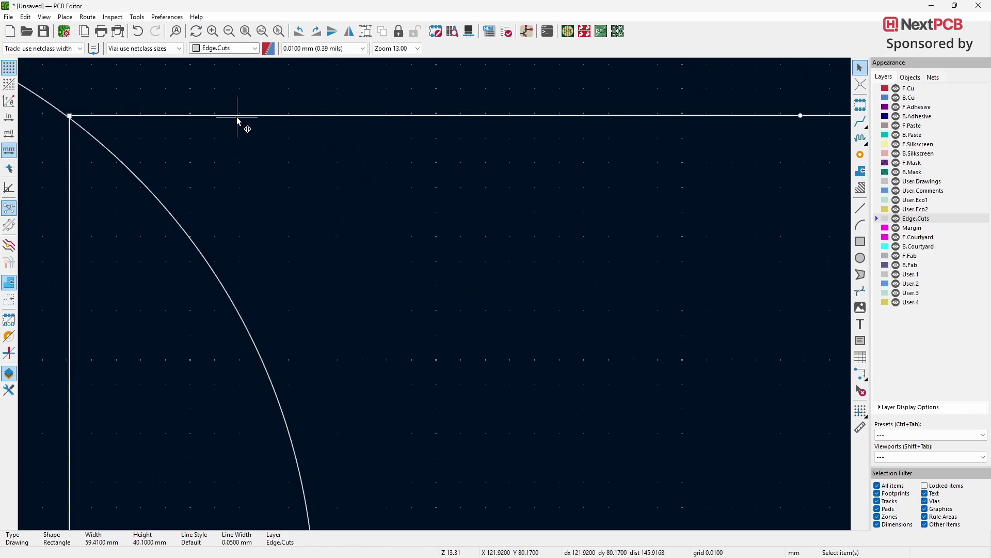
pyautogui.click(274, 204)
pyautogui.hscroll(5, 623, 393)
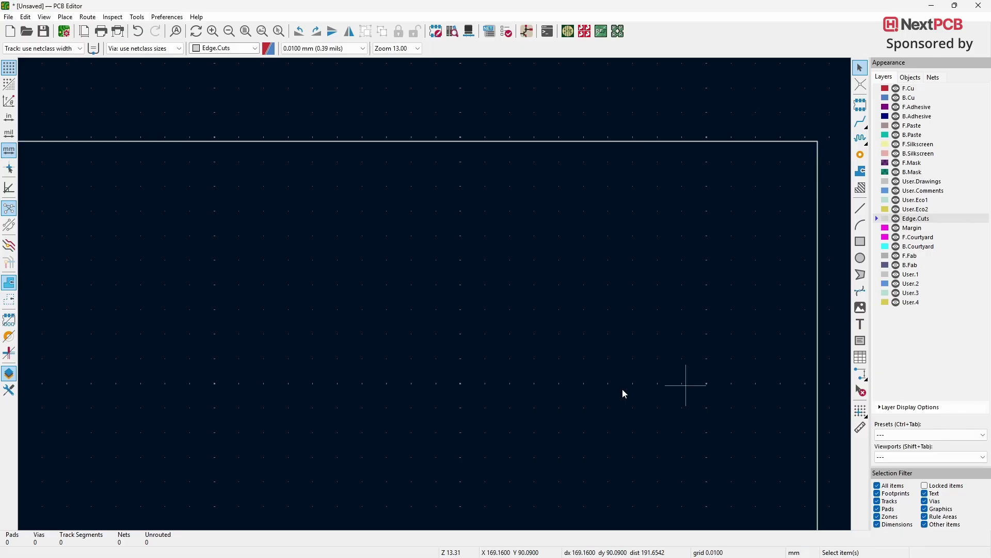
pyautogui.hscroll(-6, 403, 267)
pyautogui.scroll(-5, 191, 471)
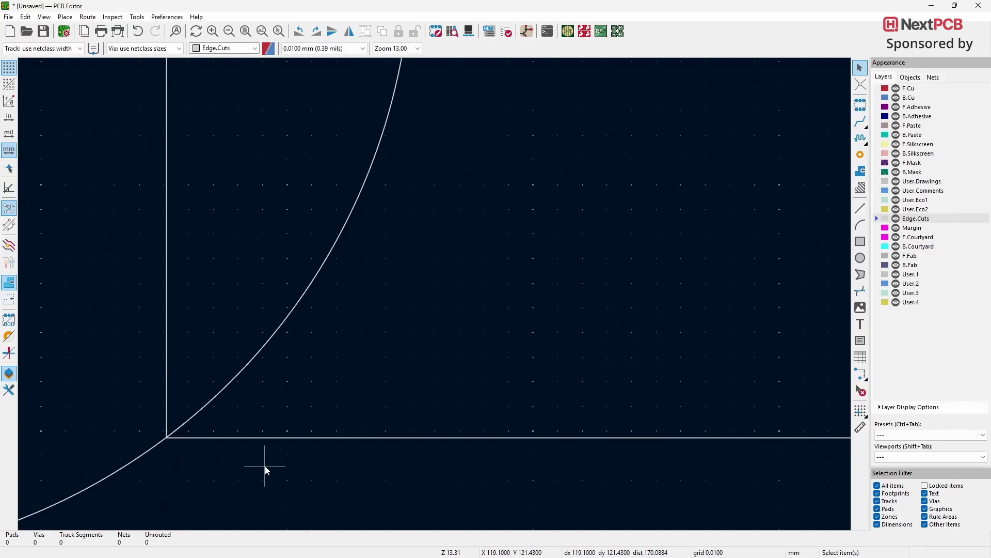
pyautogui.scroll(-7, 265, 466)
pyautogui.moveTo(481, 191); pyautogui.dragTo(435, 294, button='middle')
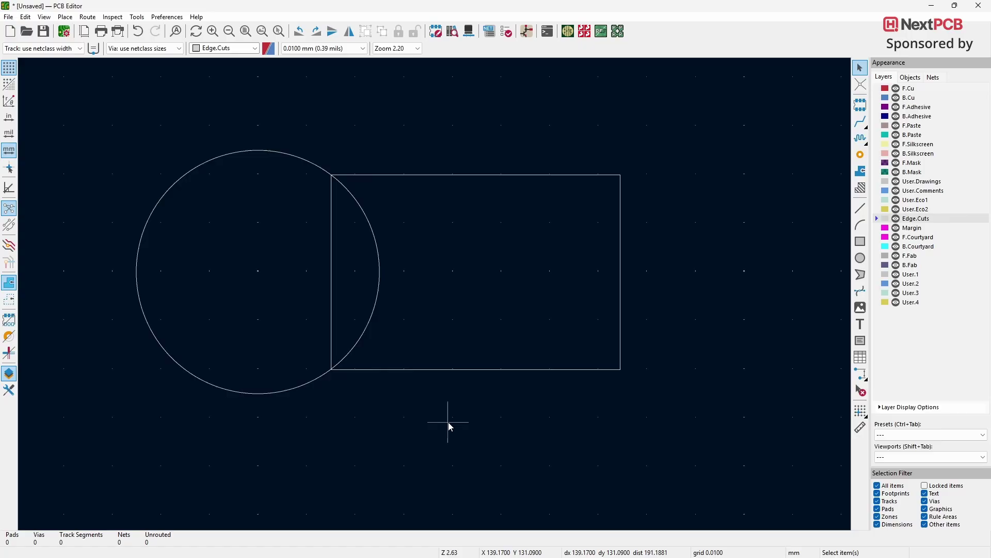
# Draw a 217° Edge.Cuts arc of about 25.1 mm radius around the circle's left side, between the rectangle crossings
pyautogui.click(861, 224)
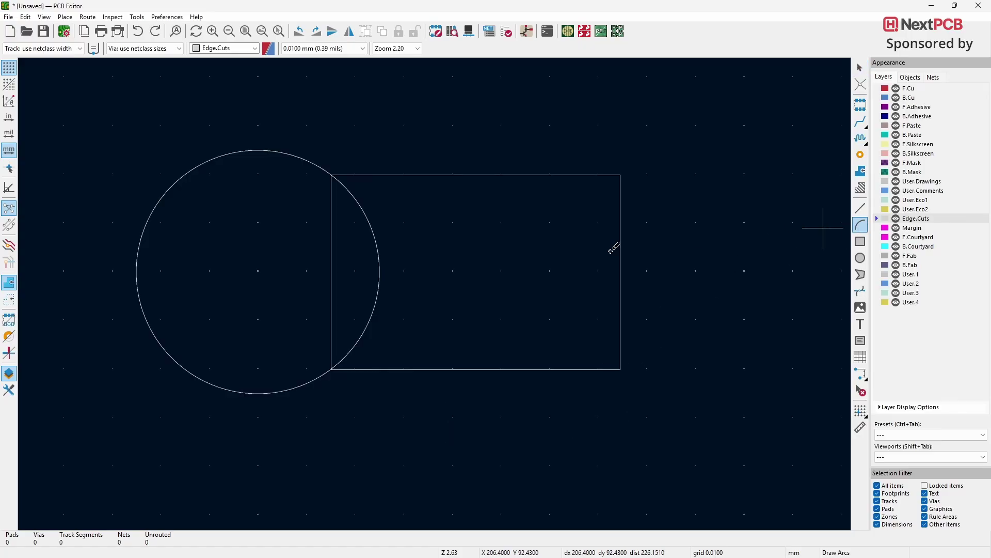
pyautogui.click(258, 272)
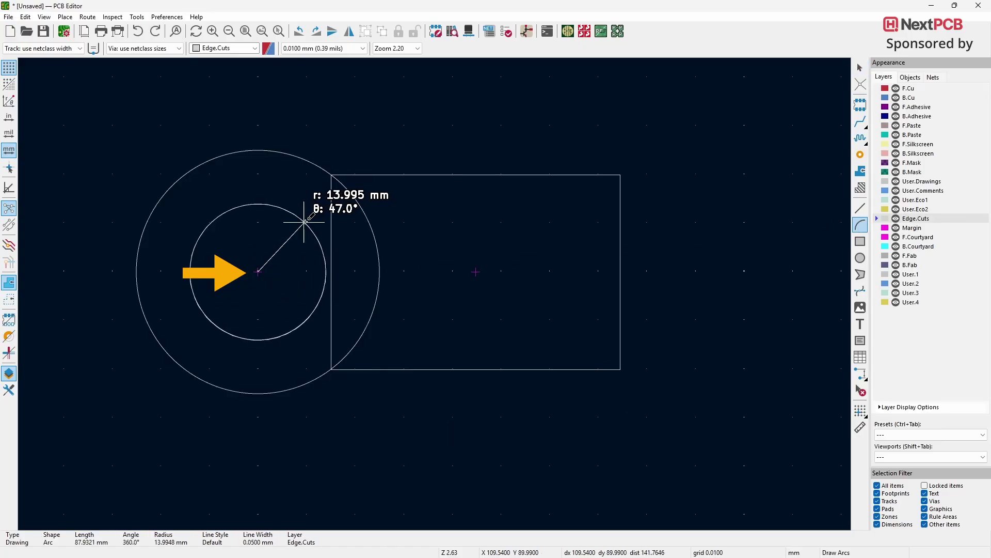
pyautogui.click(332, 175)
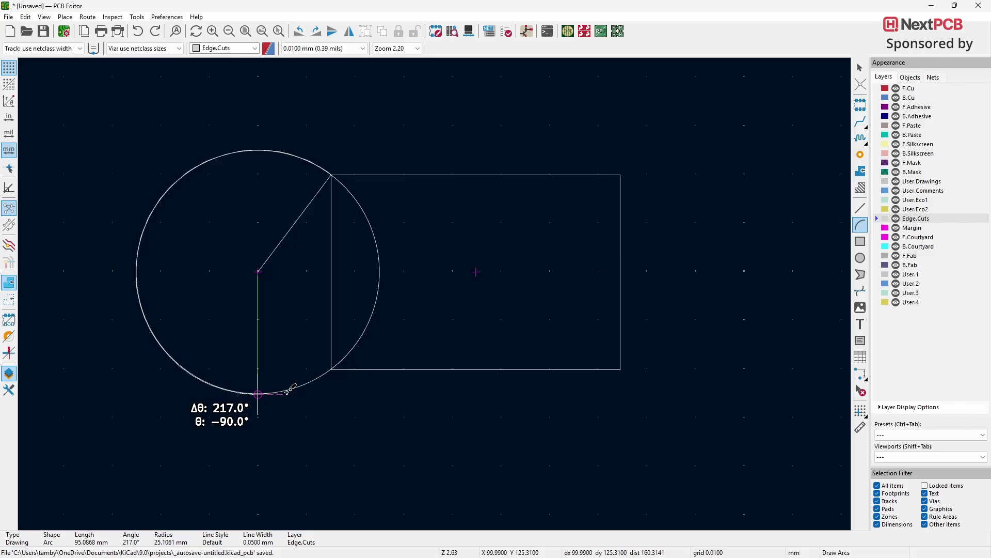
pyautogui.click(331, 369)
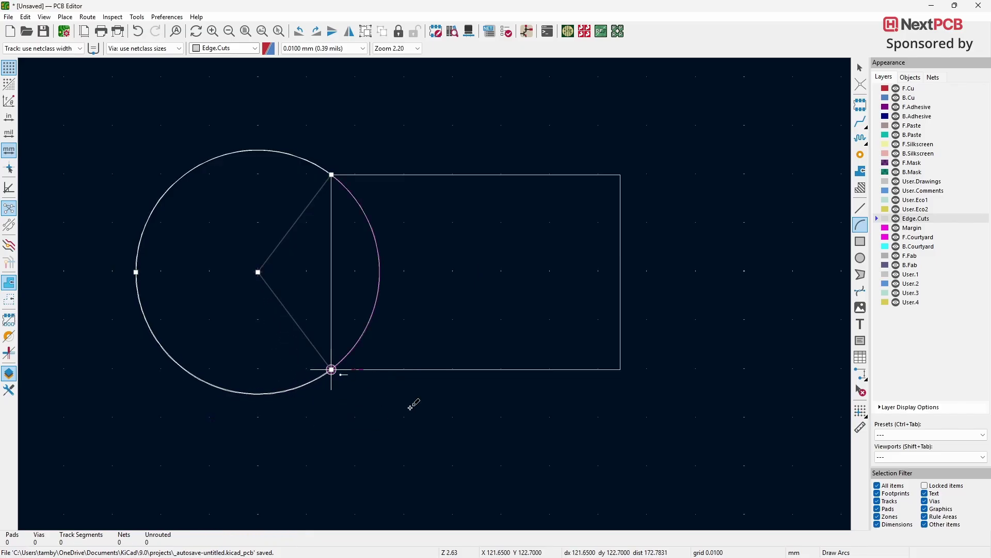
# Delete the rectangle and the circle, leaving only the arc
pyautogui.click(861, 68)
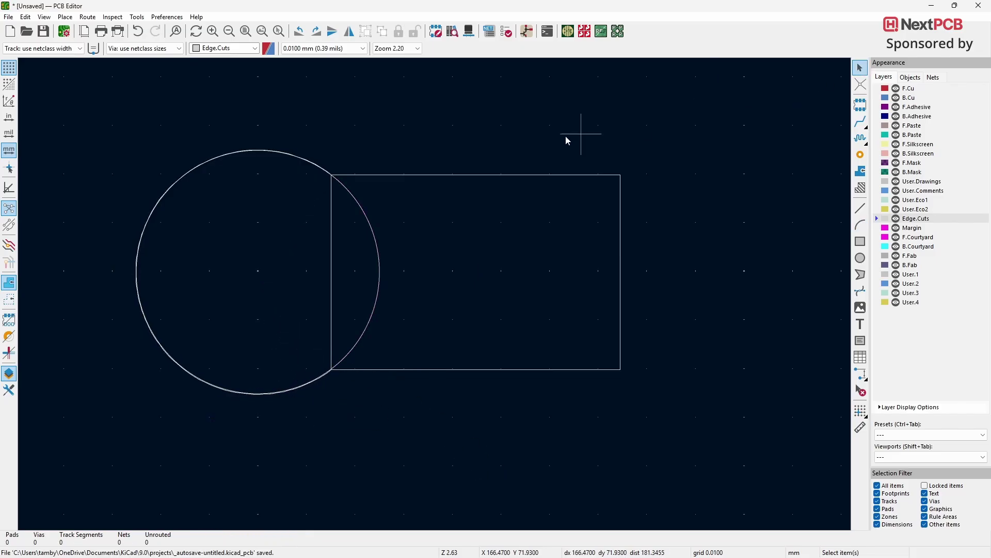
pyautogui.click(494, 176)
pyautogui.press('Delete')
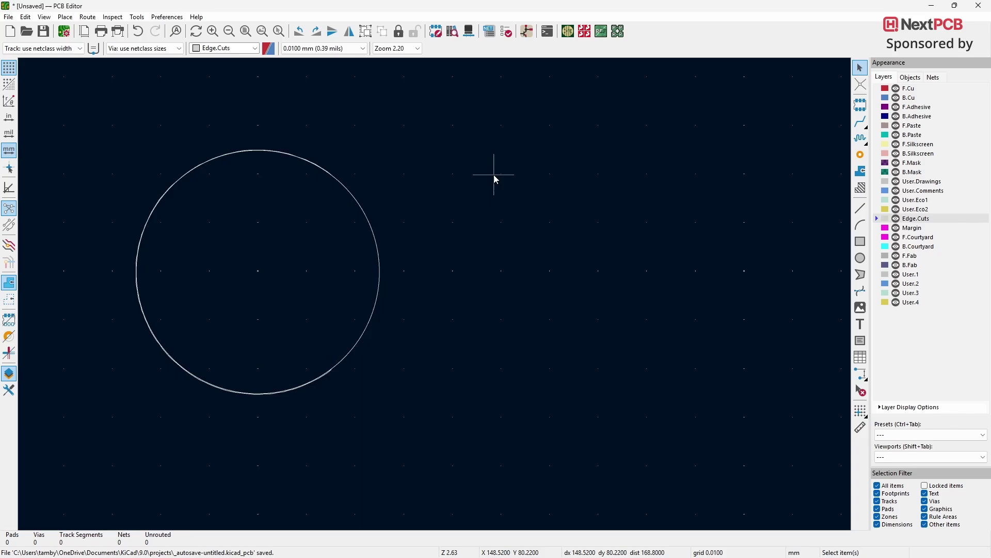
pyautogui.click(380, 269)
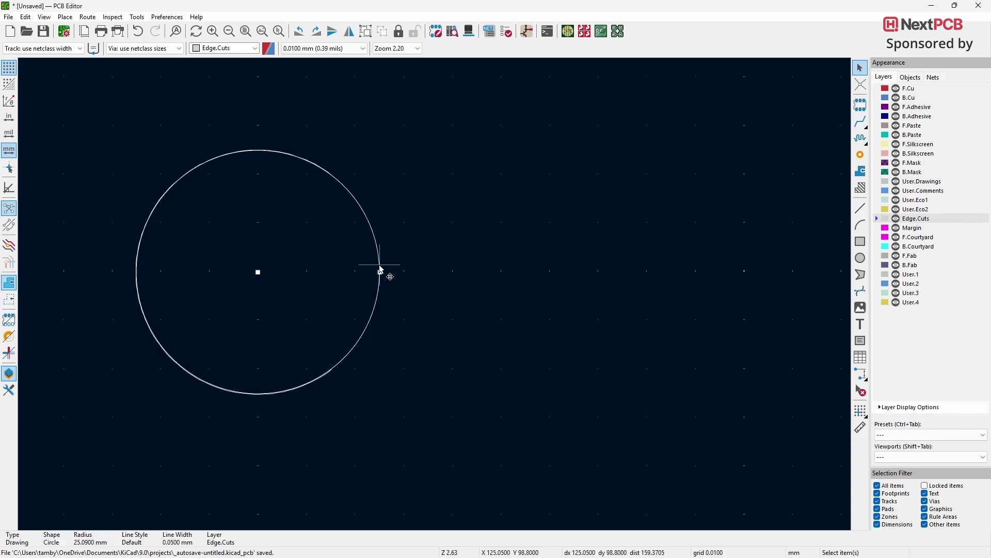
pyautogui.press('Delete')
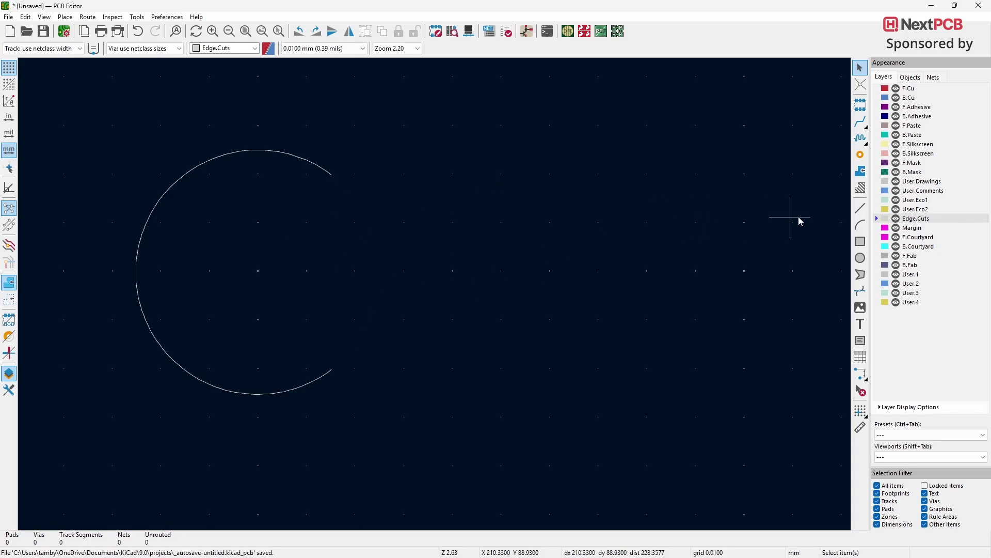
# Draw three lines from the arc's upper end: 52 mm right, straight down, back to its lower end
pyautogui.click(860, 208)
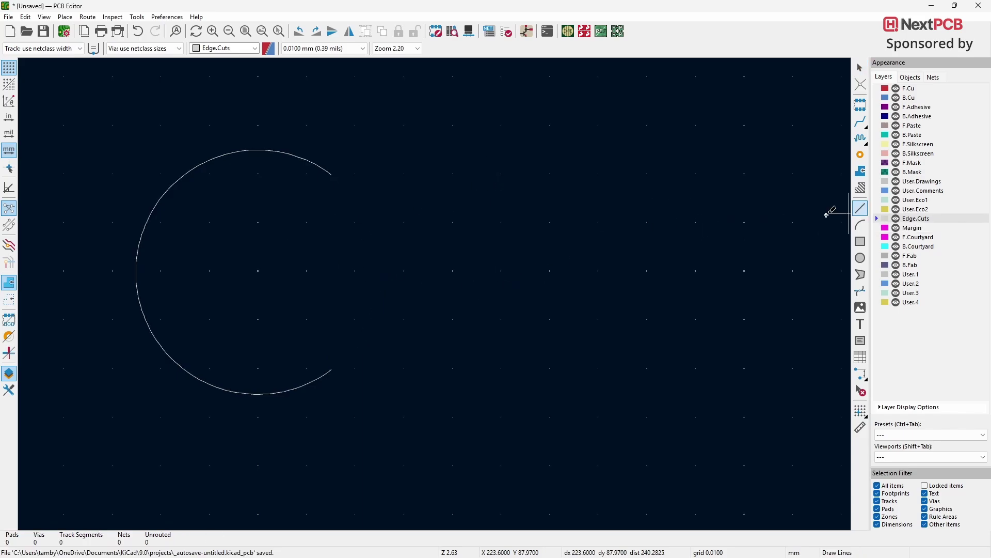
pyautogui.click(331, 175)
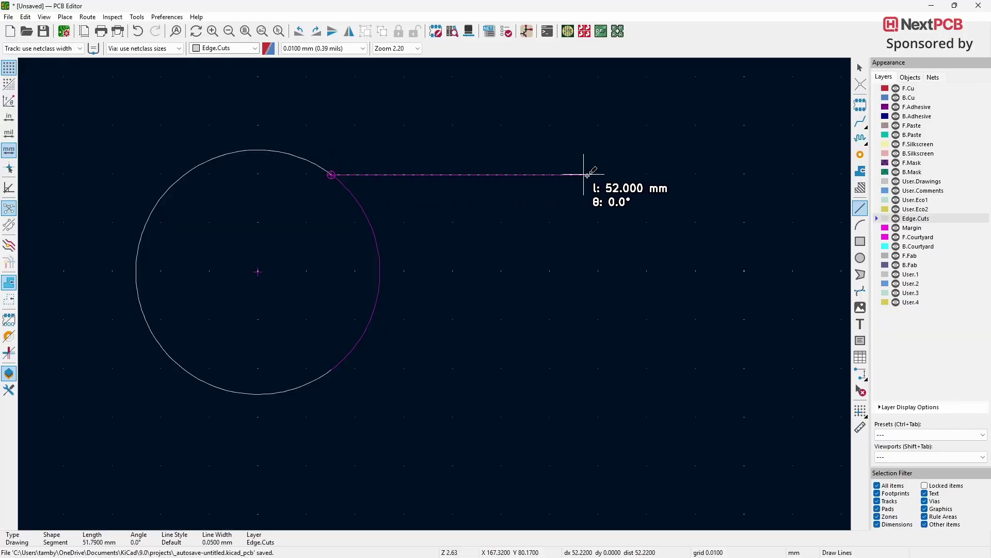
pyautogui.click(623, 175)
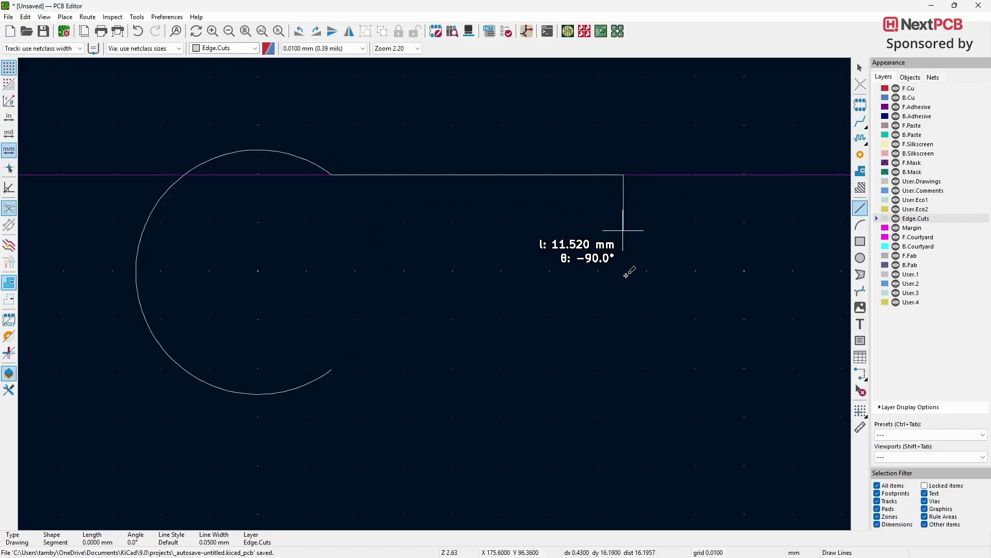
pyautogui.click(623, 369)
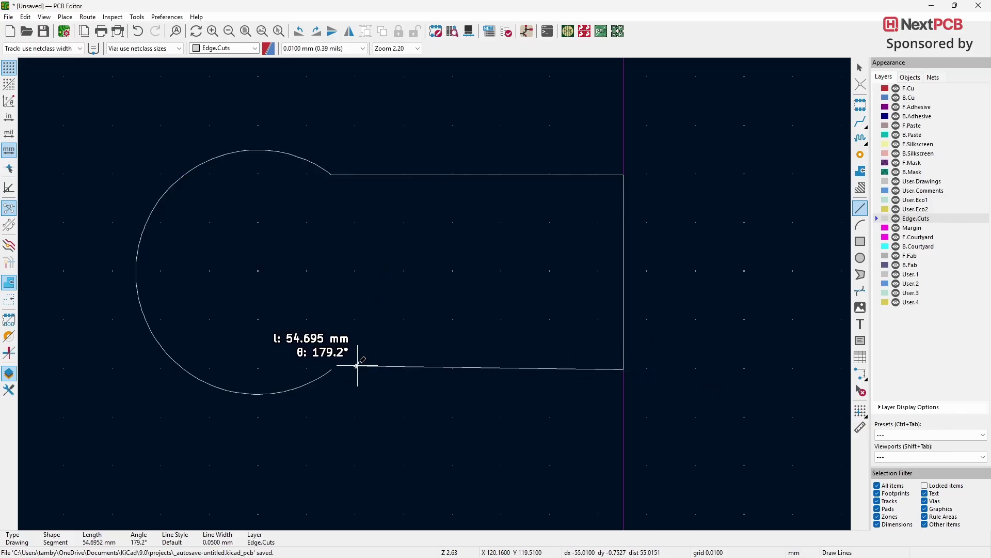
pyautogui.click(331, 368)
pyautogui.press('Escape')
pyautogui.press('Escape')
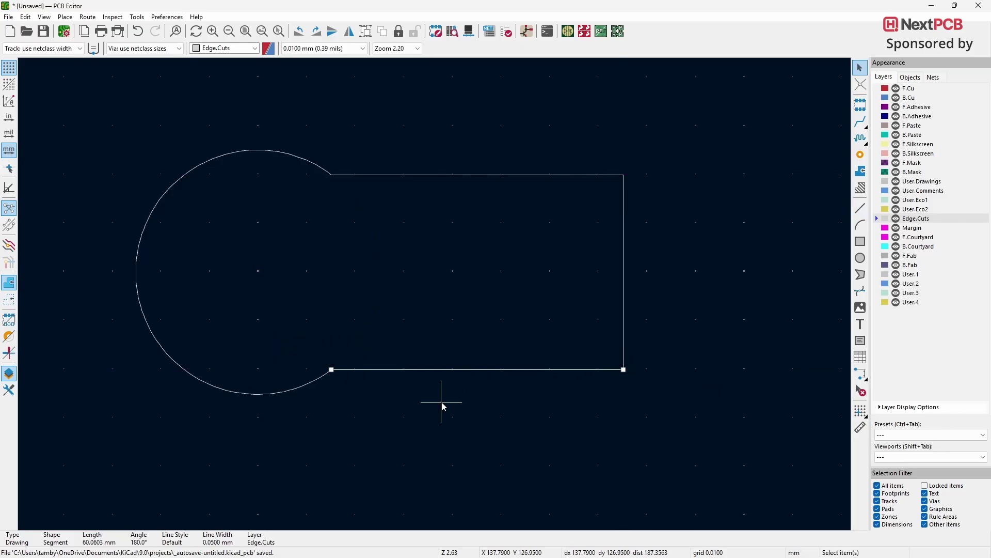
# Preview the keyhole-shaped board in the 3D Viewer
pyautogui.click(468, 32)
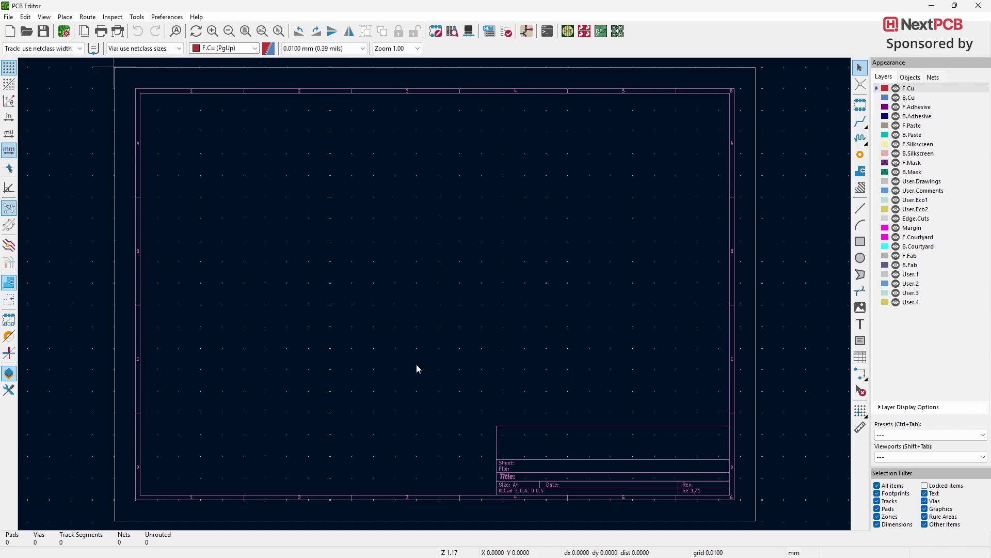
# Make Edge.Cuts the active layer and place the tree polygon's four trunk corners
pyautogui.click(250, 49)
pyautogui.click(222, 176)
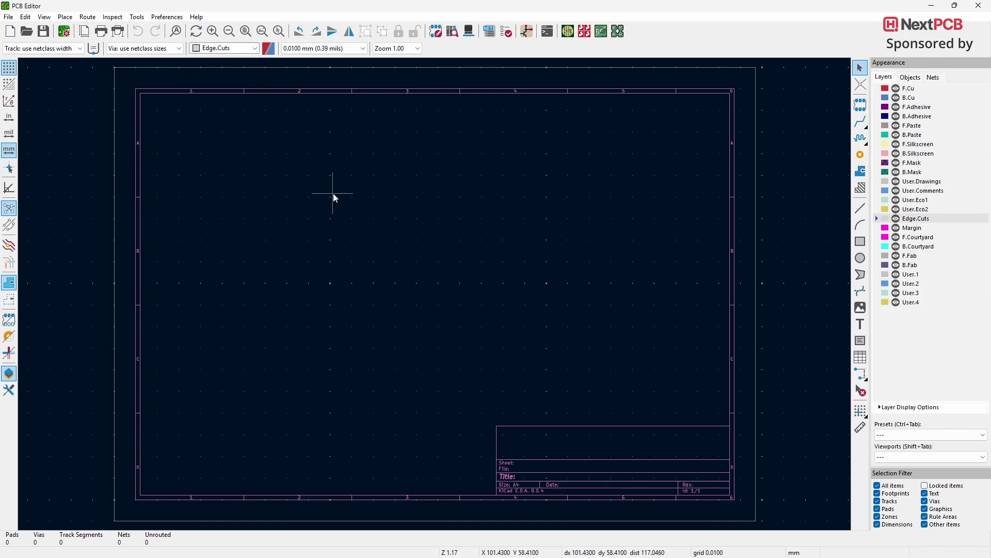
pyautogui.click(861, 274)
pyautogui.click(439, 304)
pyautogui.click(439, 370)
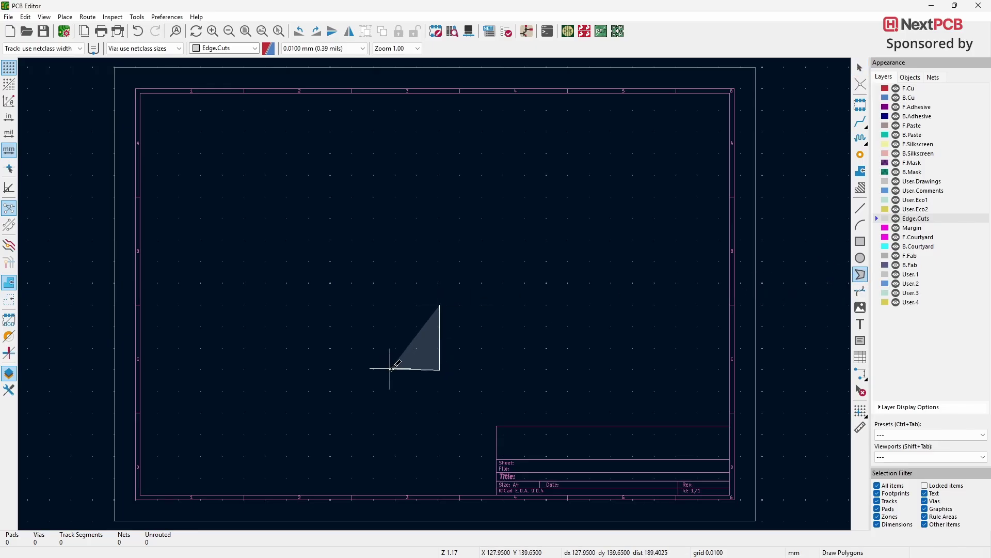
pyautogui.click(395, 370)
pyautogui.click(395, 305)
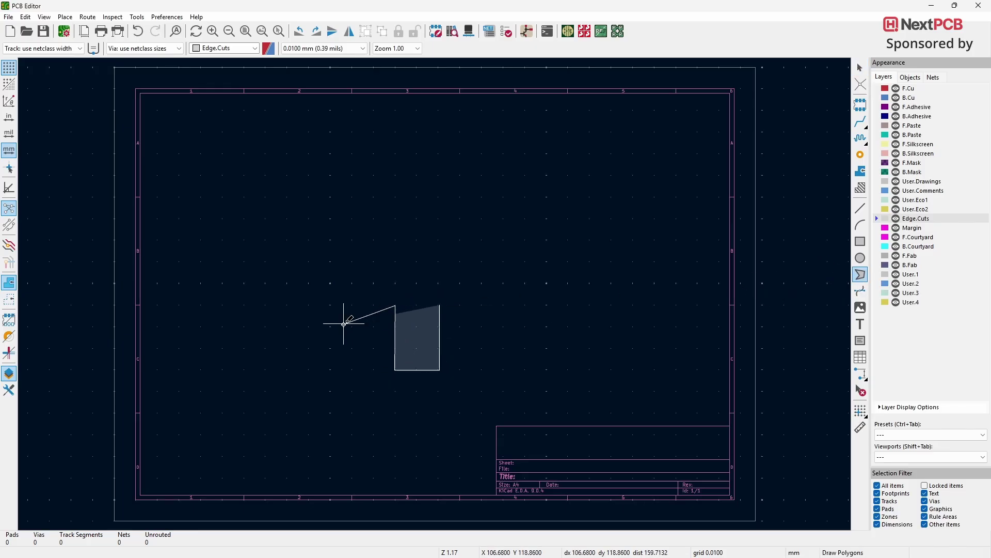
# Place the tree's branch tips and close the 15-point polygon at its starting corner
pyautogui.click(351, 347)
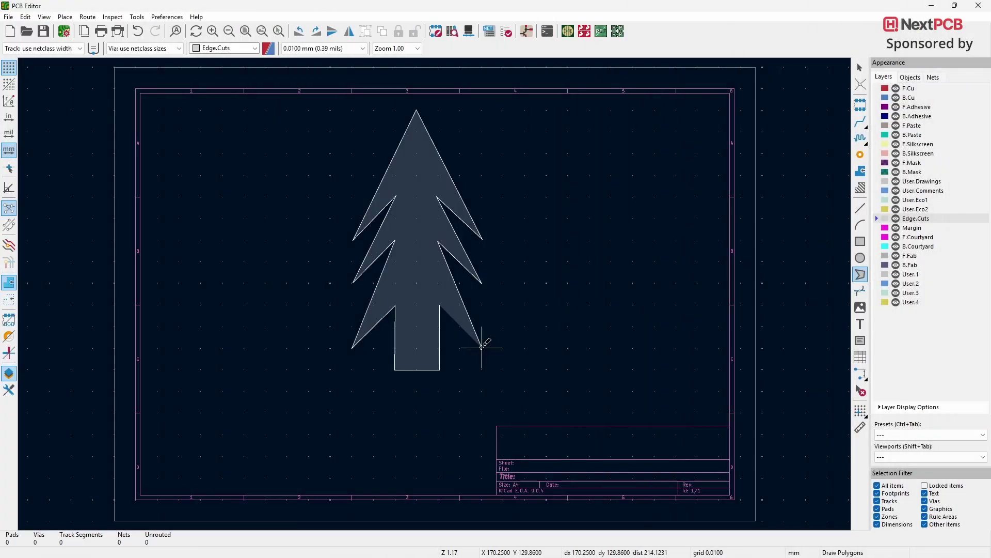
pyautogui.click(482, 347)
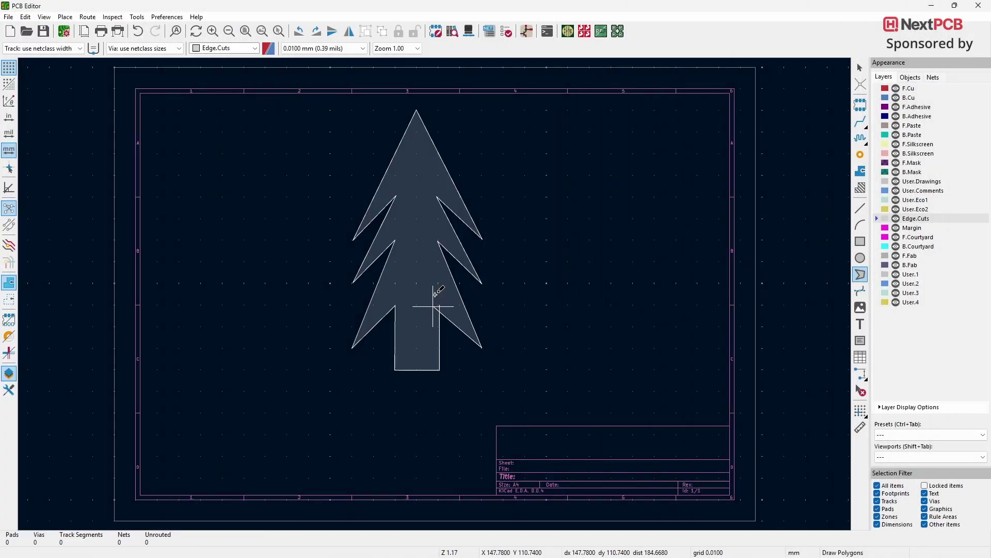
pyautogui.scroll(10, 438, 292)
pyautogui.scroll(15, 429, 206)
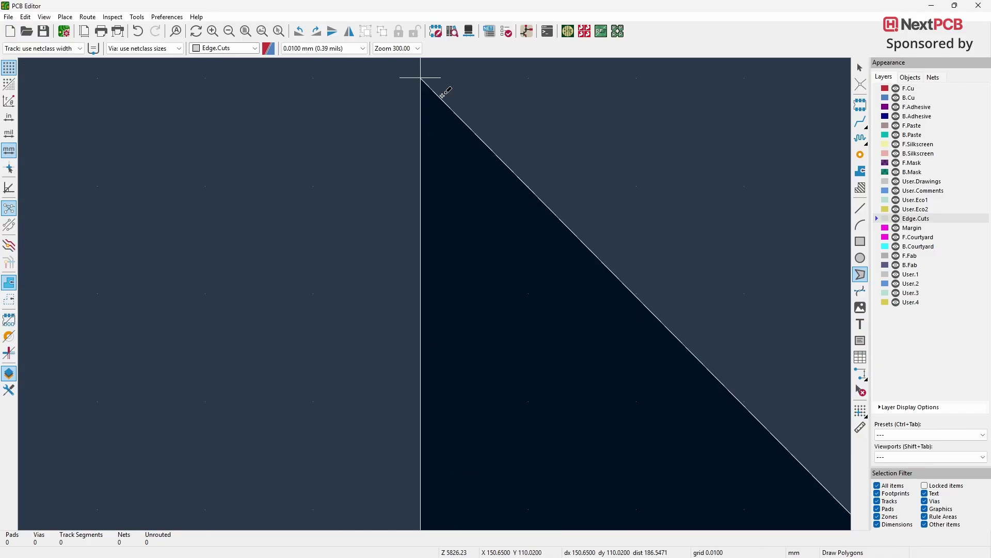
pyautogui.click(418, 74)
pyautogui.press('Escape')
pyautogui.scroll(-20, 436, 298)
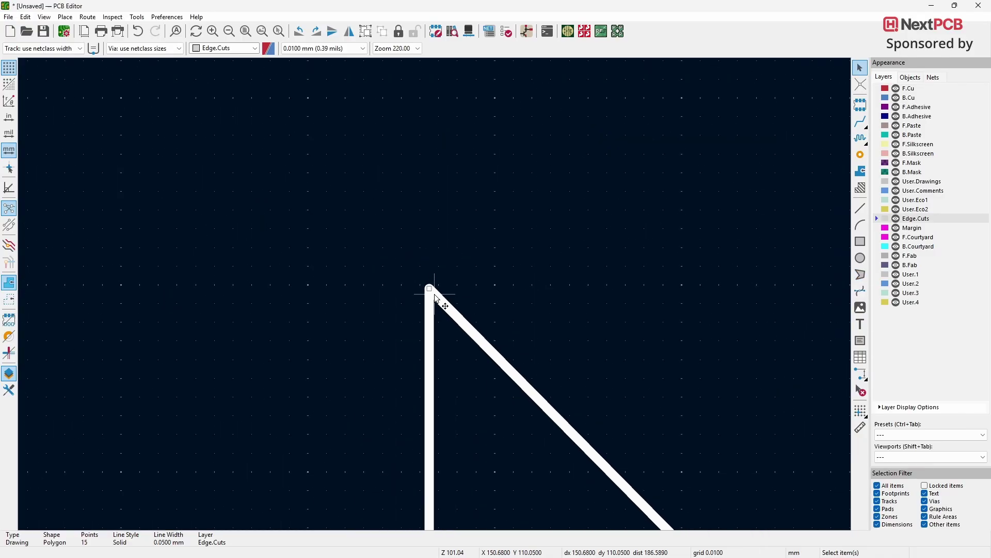
pyautogui.scroll(-5, 436, 297)
pyautogui.scroll(3, 567, 310)
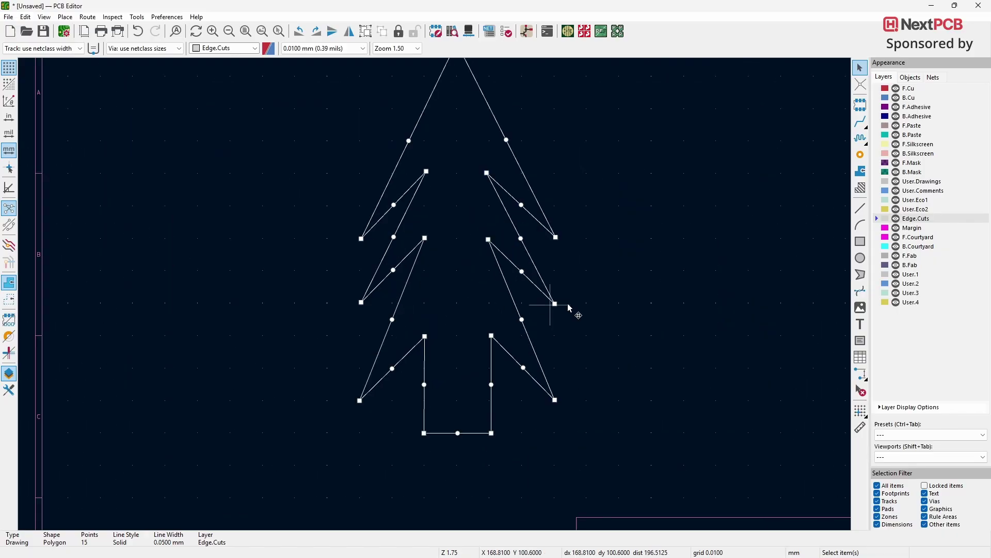
pyautogui.click(640, 320)
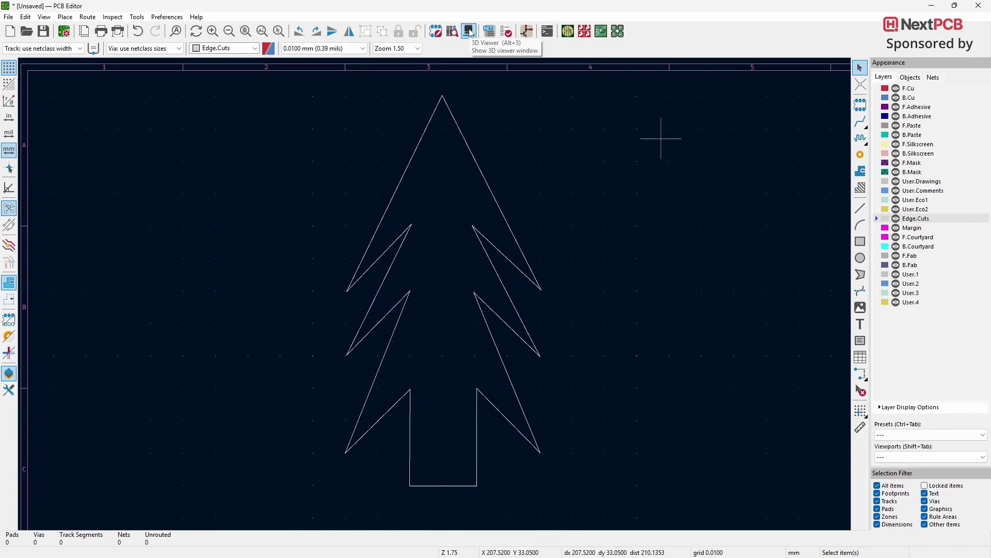
# View the tree board in 3D, tilt it to an oblique angle, then close the viewer
pyautogui.click(469, 32)
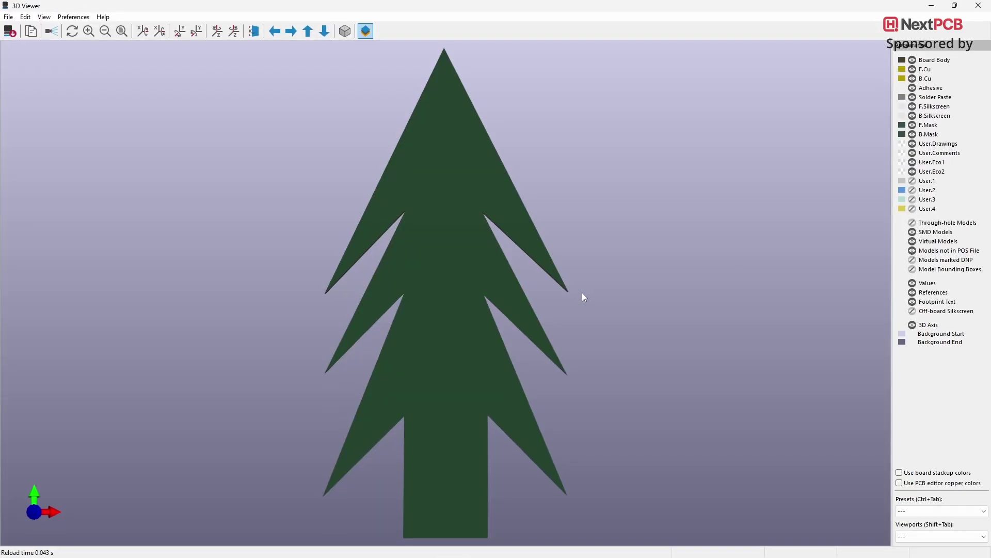
pyautogui.moveTo(658, 396); pyautogui.dragTo(537, 416)
pyautogui.hotkey('alt', 'F4')
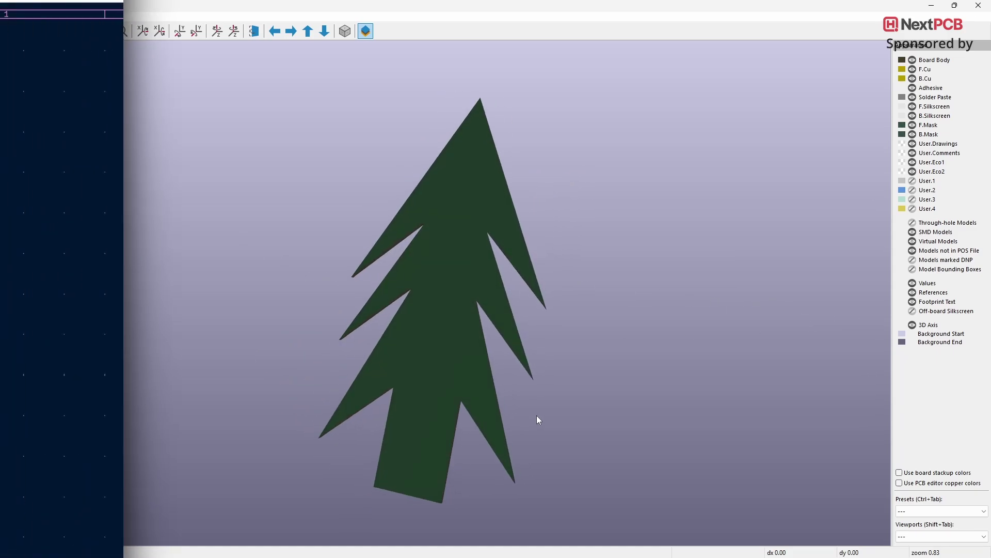
# Round every corner of the tree outline polygon with Shape Modification > Fillet Lines
pyautogui.click(509, 231)
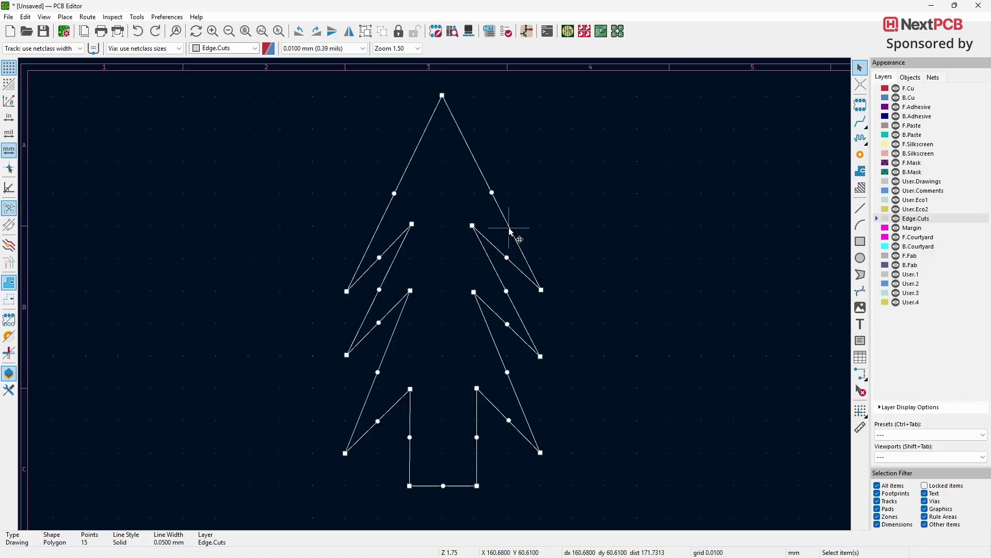
pyautogui.rightClick(509, 230)
pyautogui.moveTo(550, 329)
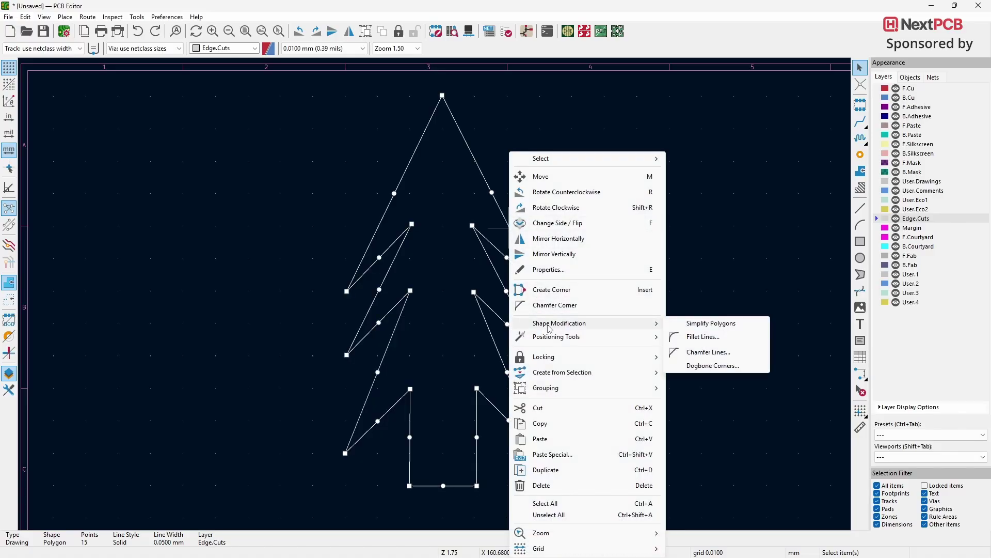
pyautogui.click(703, 337)
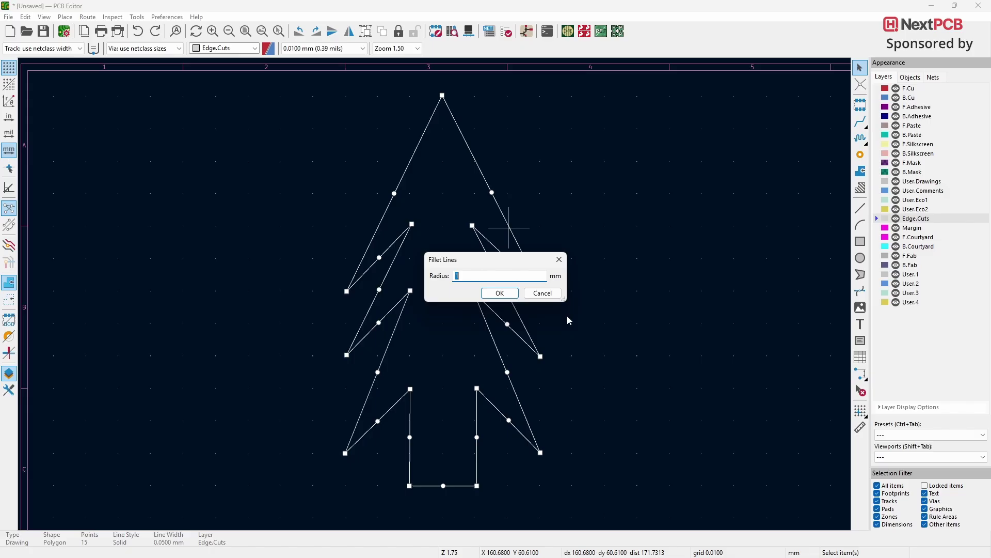
pyautogui.click(500, 293)
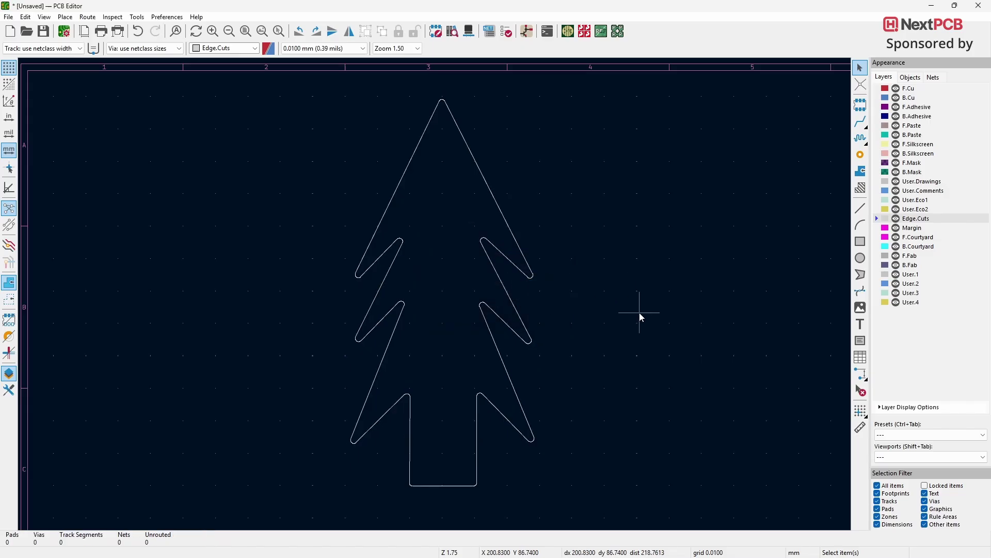
# Show the filleted tree board in the 3D Viewer and rotate it to a slight tilt
pyautogui.hotkey('alt', '3')
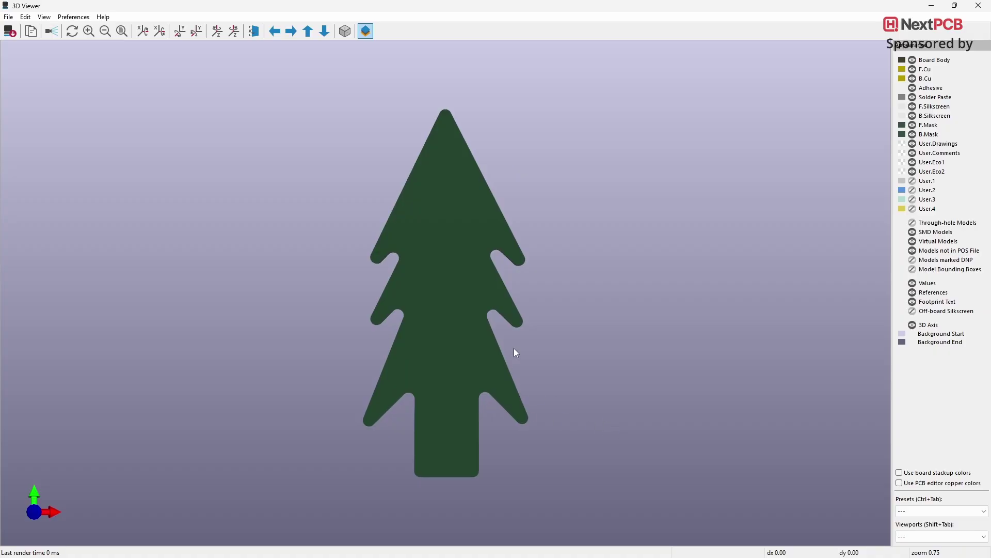
pyautogui.moveTo(516, 350)
pyautogui.mouseDown()
pyautogui.moveTo(359, 321)
pyautogui.moveTo(497, 354)
pyautogui.mouseUp()
pyautogui.moveTo(556, 300); pyautogui.dragTo(39, 288)
pyautogui.moveTo(483, 292); pyautogui.dragTo(538, 240)
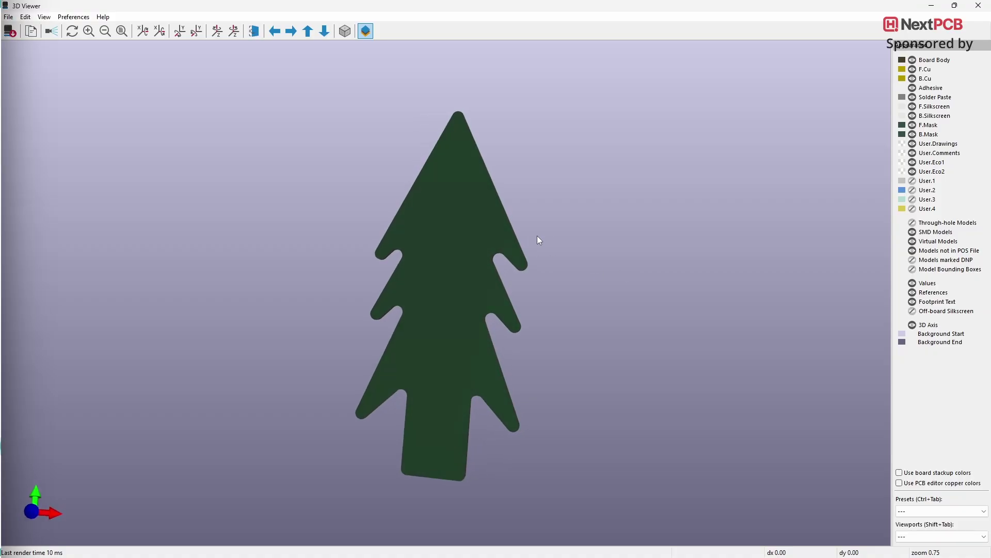